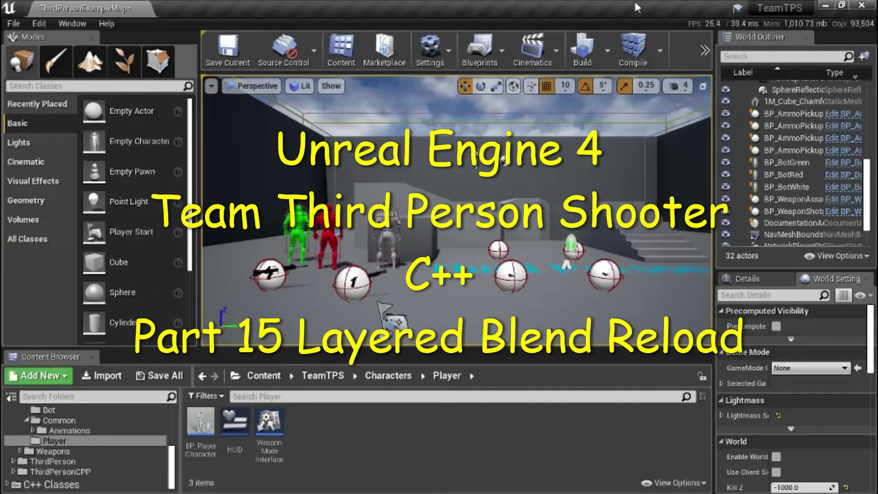
Step: Start playing the level in the viewport and capture the mouse in the game
click(705, 61)
click(714, 75)
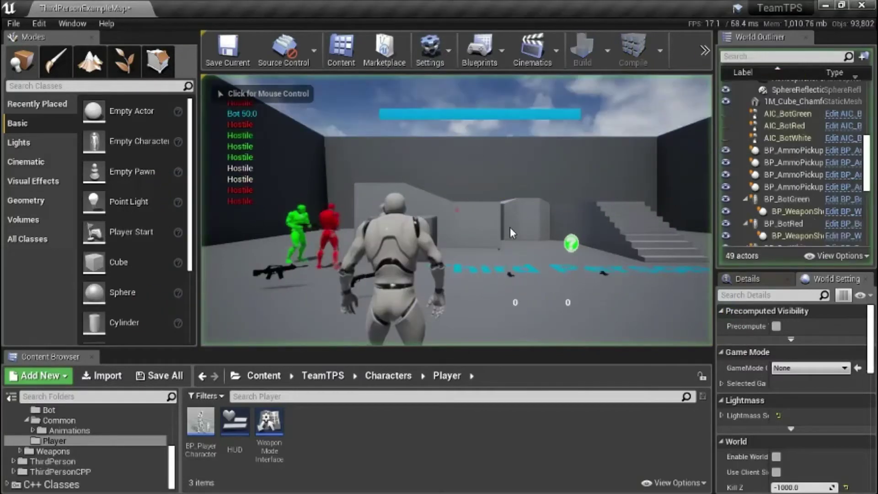
click(510, 227)
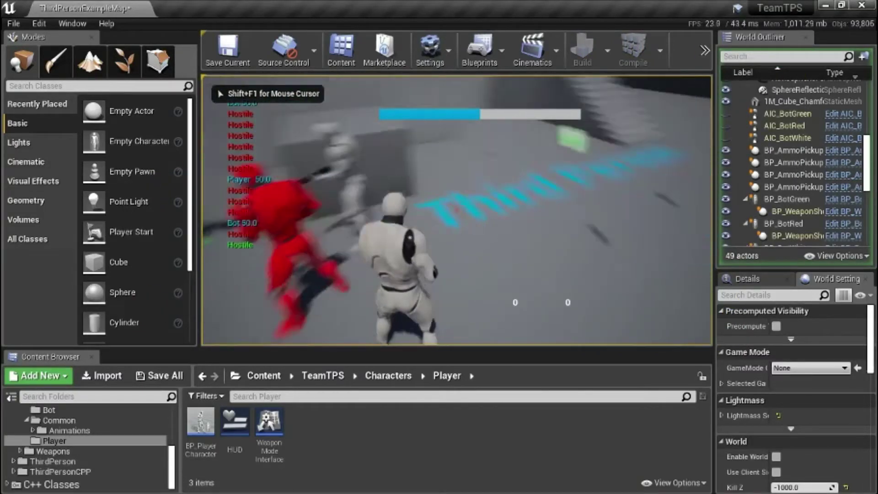
Step: Walk over the ammo pickups, then reload while moving so the counter reads 8/8
key(w)
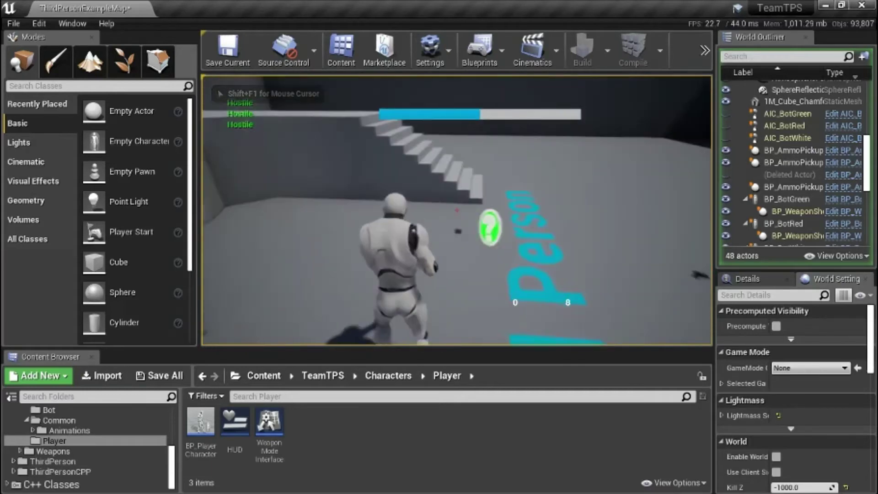
key(w)
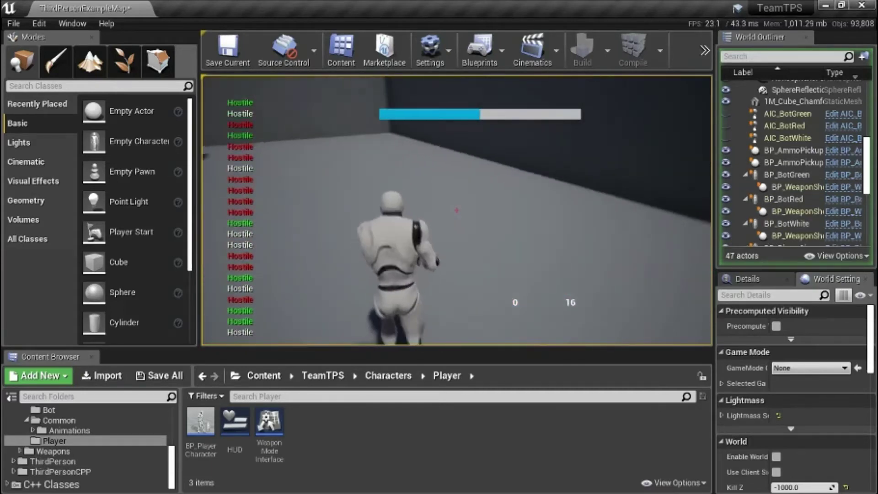
key(w)
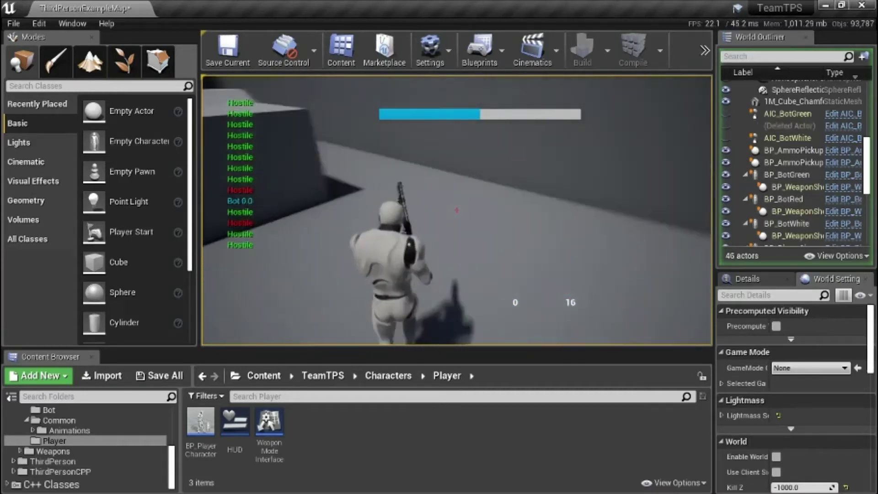
key(w)
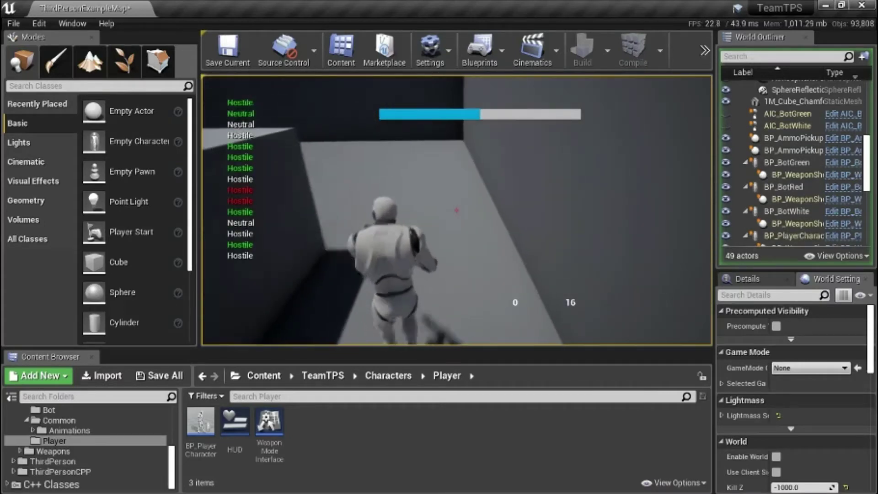
key(r)
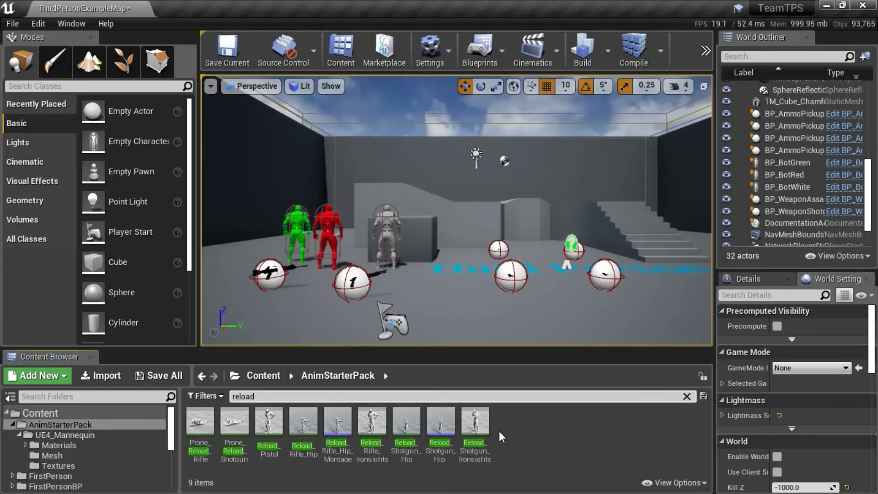
Step: Review the reload animations in the Content Browser, then move to the TeamTPS/Weapons folder
mouse_move(337, 429)
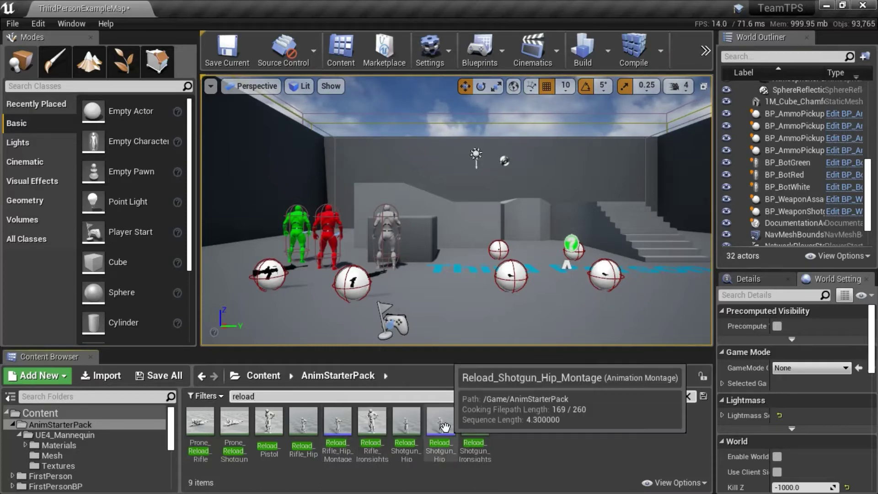
drag(173, 426, 172, 464)
Step: Show the Weapons folder with the 'reload' search filter cleared
click(82, 451)
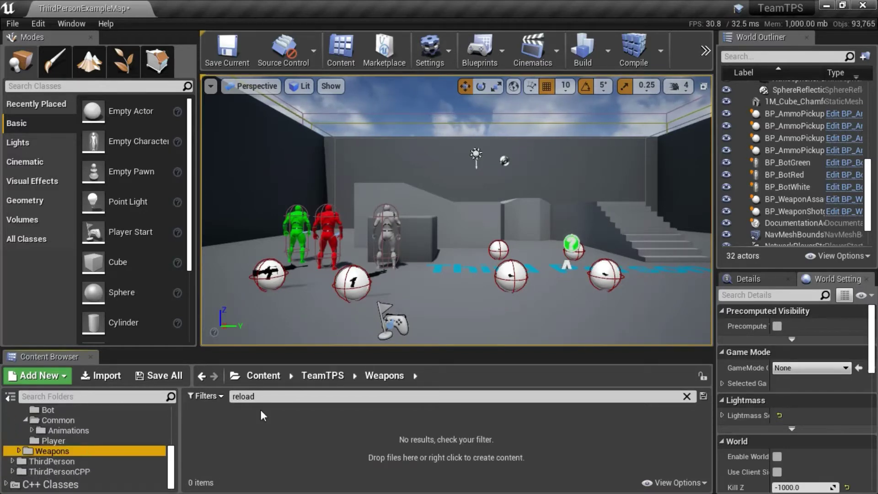
click(259, 396)
key(BackSpace)
key(BackSpace)
key(BackSpace)
key(BackSpace)
key(BackSpace)
key(BackSpace)
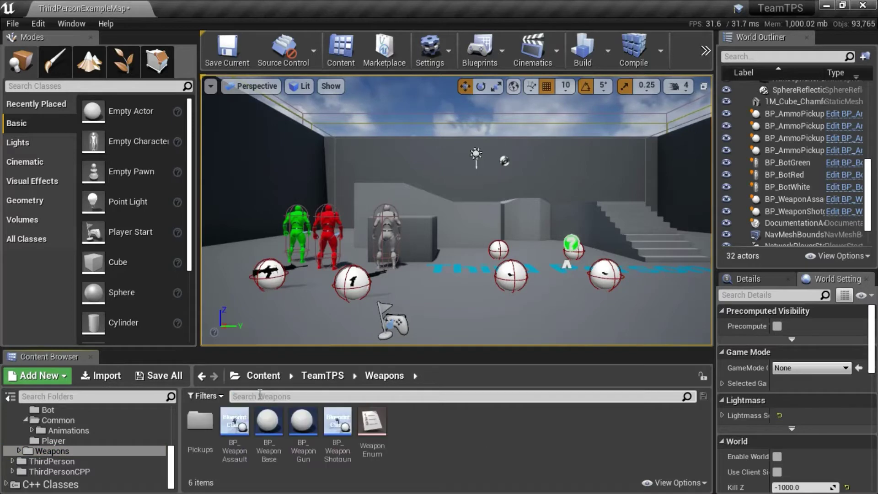
Step: Open BP_WeaponGun, select its pickup Event Graph nodes, then close the Blueprint
mouse_move(300, 419)
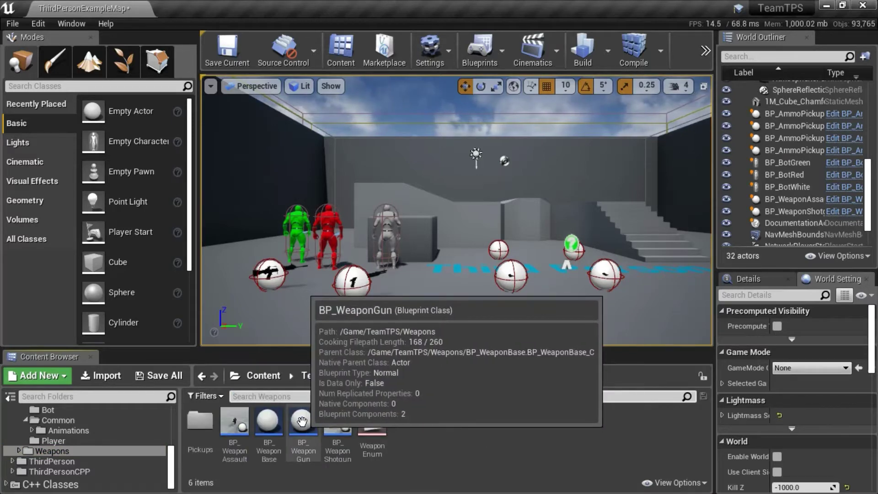
double_click(301, 420)
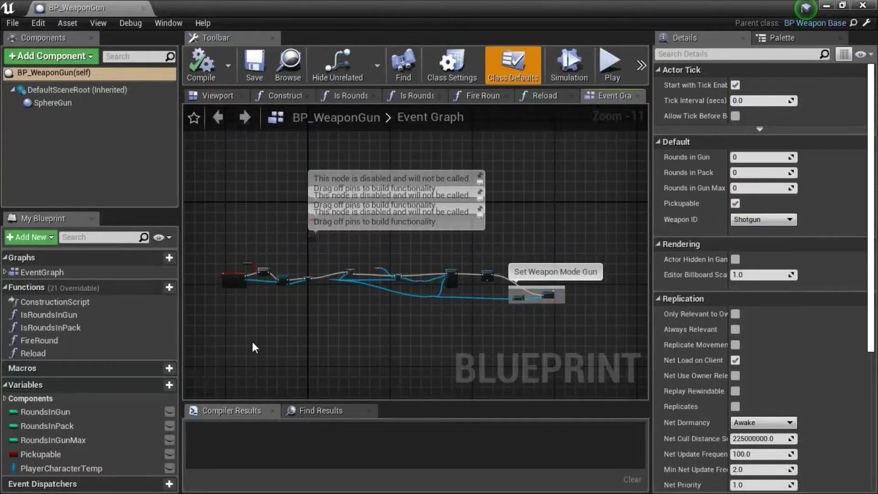
drag(209, 251, 604, 326)
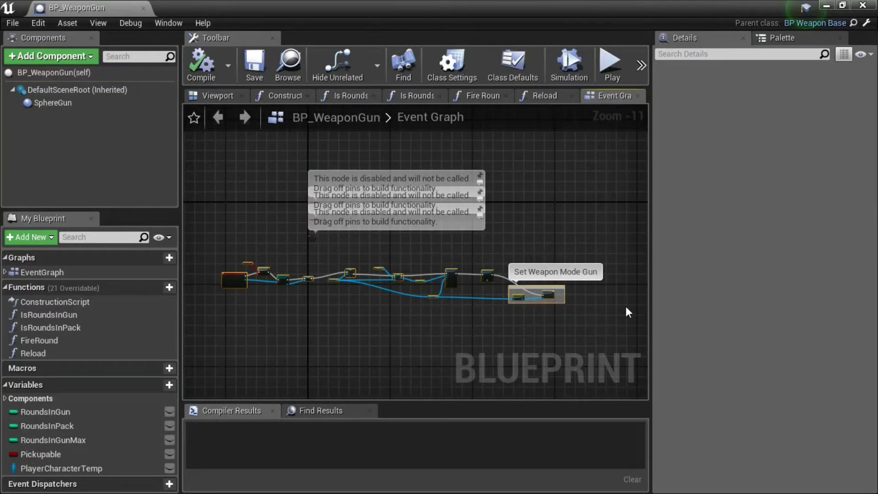
click(862, 5)
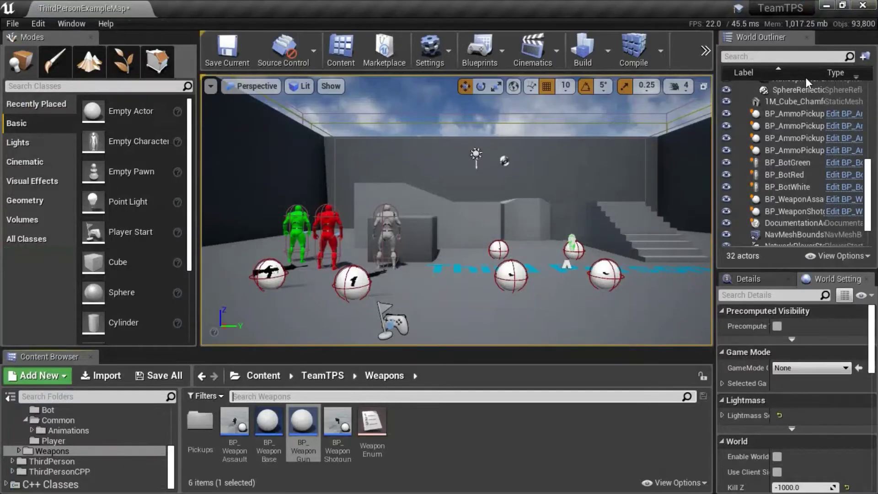
Step: Open BP_PlayerCharacter and select its Reload Animation and Set Weapon Mode Gun groups, then close it
click(70, 440)
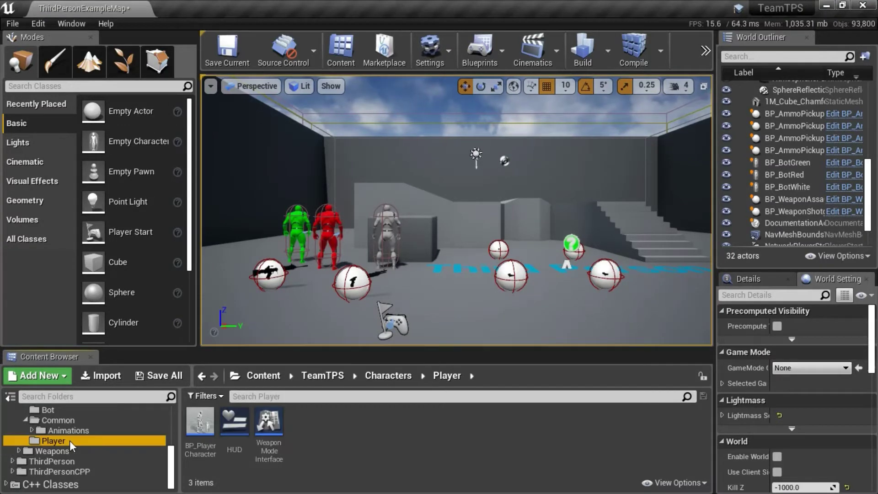
double_click(202, 423)
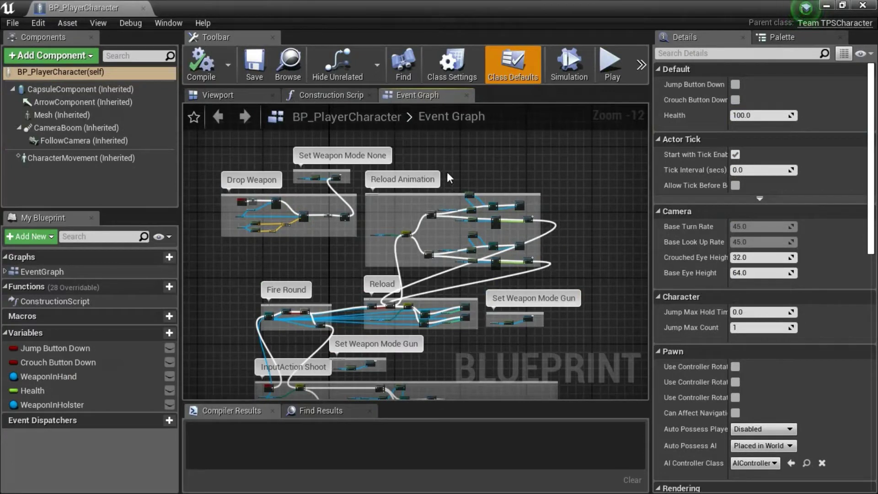
mouse_move(419, 161)
mouse_down()
mouse_move(426, 214)
mouse_move(467, 257)
mouse_move(573, 277)
mouse_up()
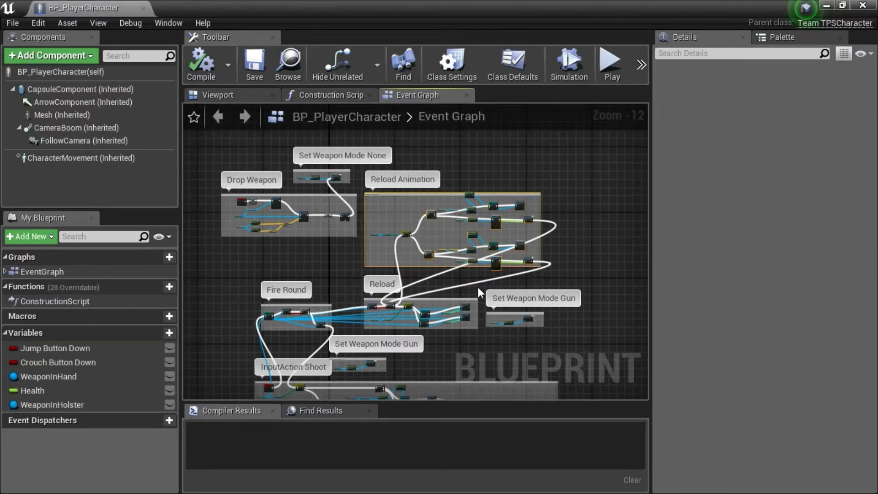
drag(479, 287, 582, 339)
click(862, 5)
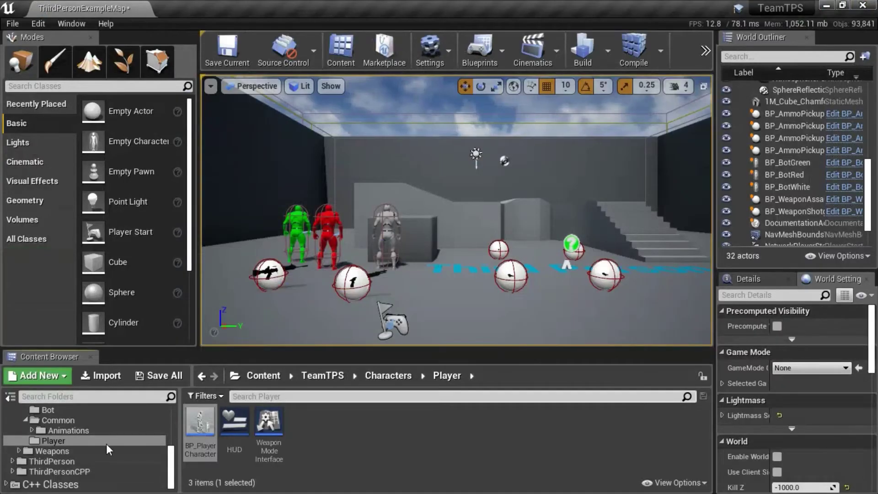
Step: Open the ABP_UE4ASP_HeroTPP animation blueprint from the Animations folder
click(74, 431)
click(299, 417)
double_click(300, 418)
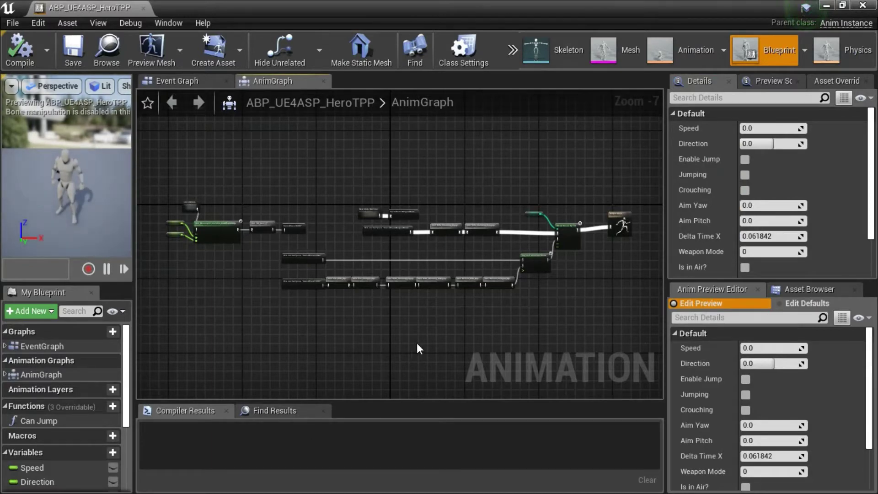
Step: Select the Layered blend per bone node to confirm its spine_01 branch filter, then close
scroll(545, 268, up, 3)
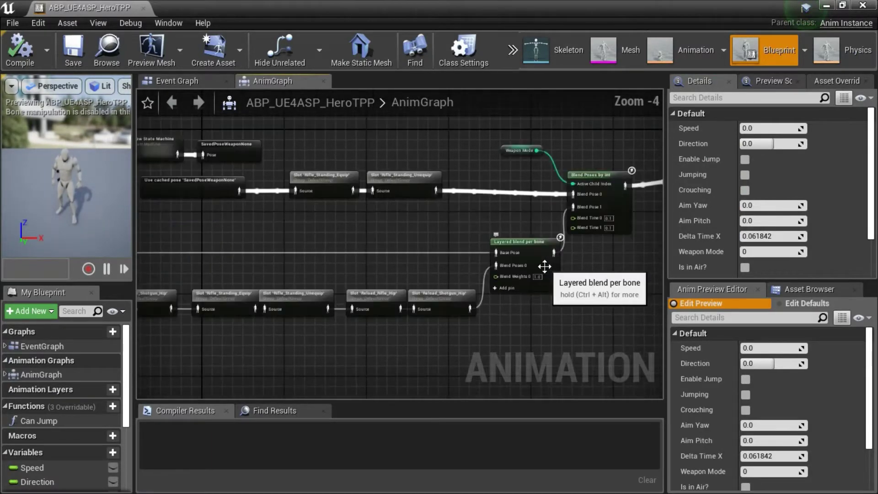
scroll(544, 267, up, 4)
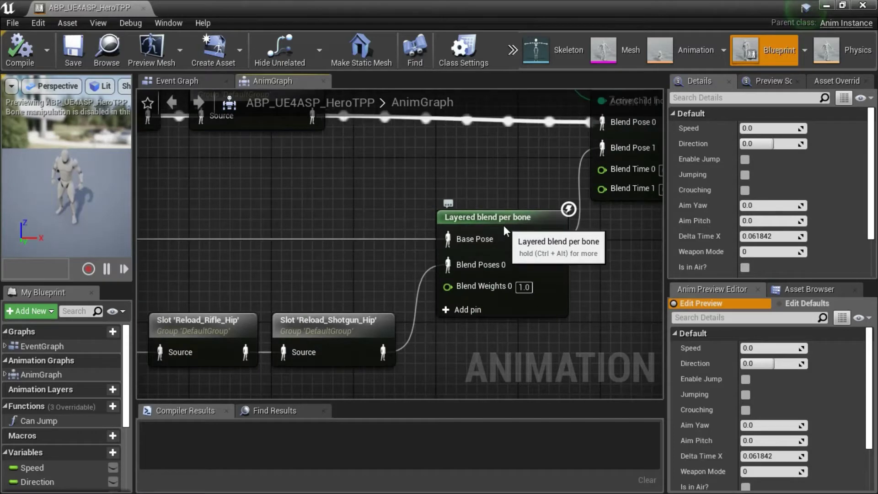
click(505, 269)
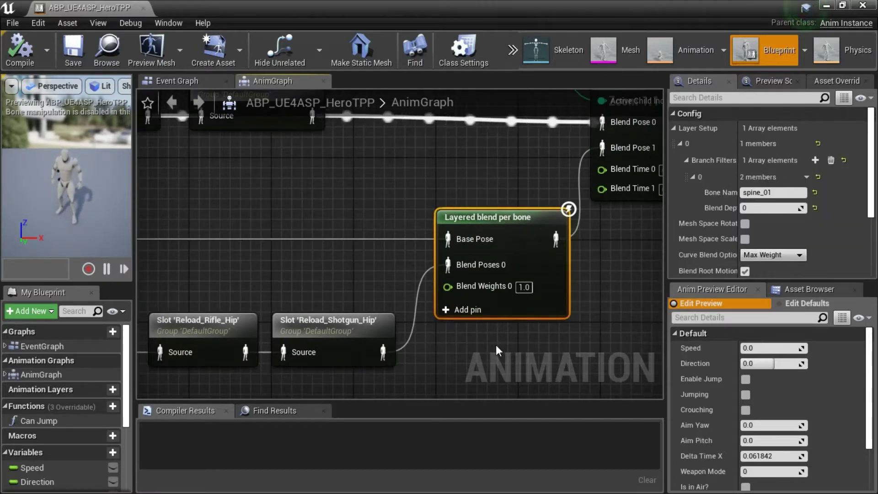
scroll(495, 345, down, 2)
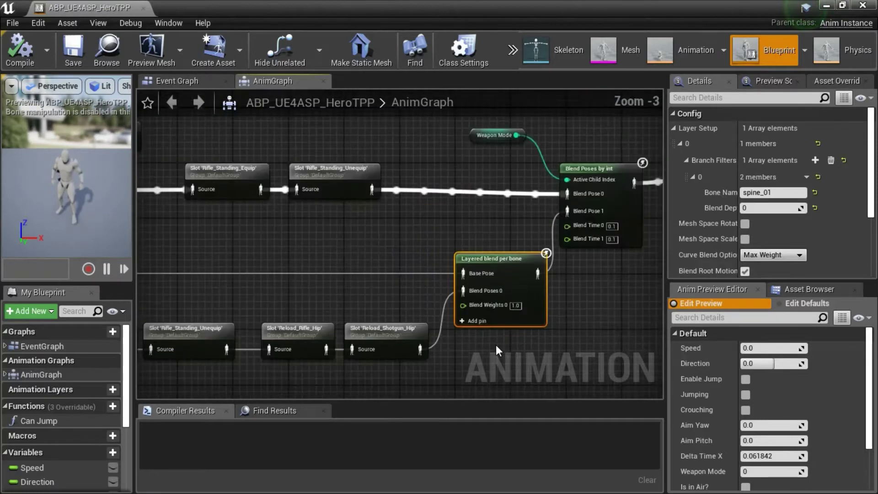
scroll(495, 344, down, 4)
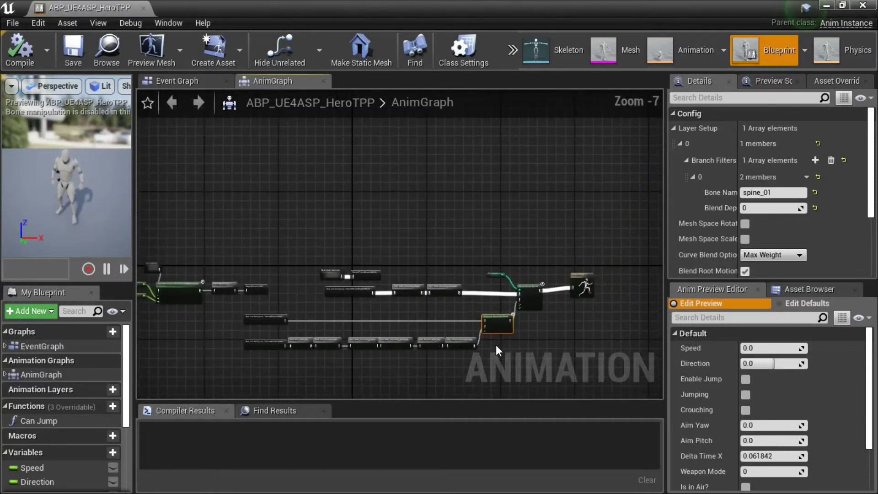
scroll(496, 345, down, 1)
right_drag(494, 356, 512, 301)
click(863, 5)
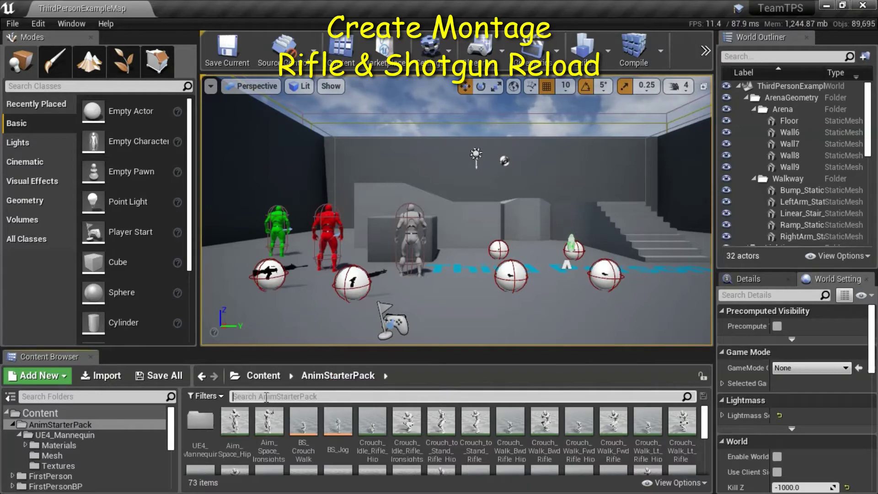
Step: Filter by 'reload' and create Reload_Rifle_Hip_Montage from the Reload_Rifle_Hip animation
text(reload)
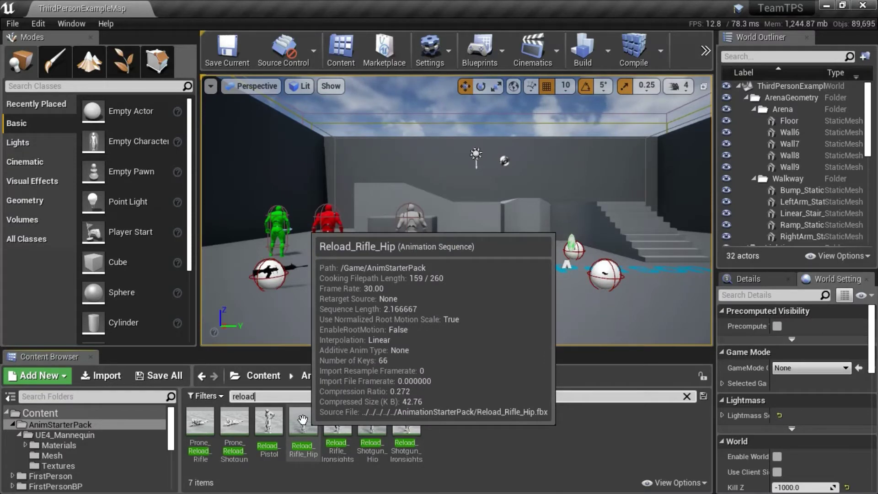
click(302, 420)
right_click(303, 420)
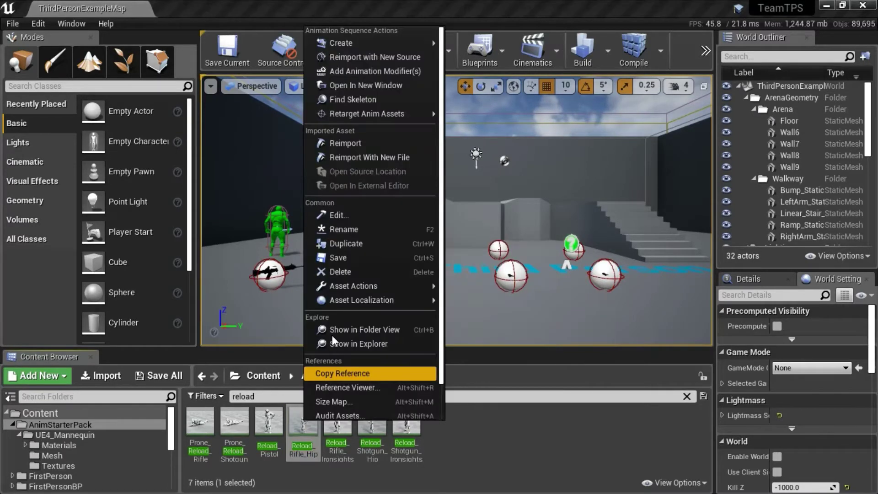
mouse_move(394, 51)
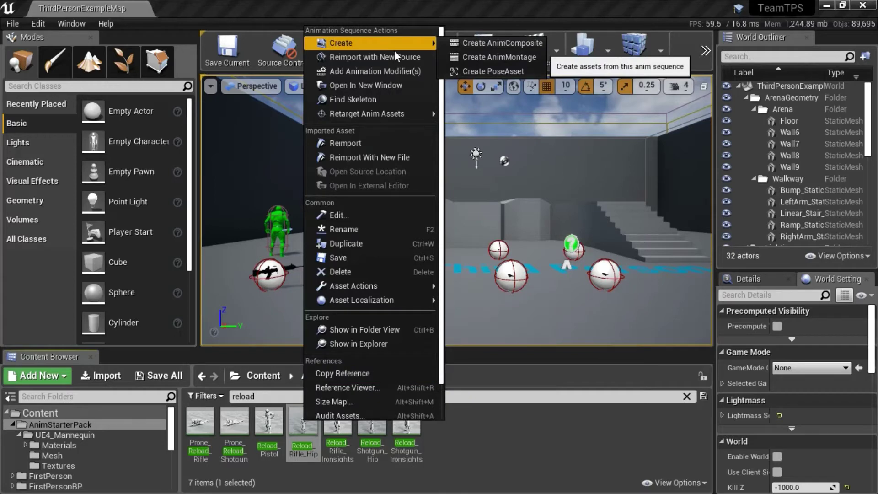
click(489, 56)
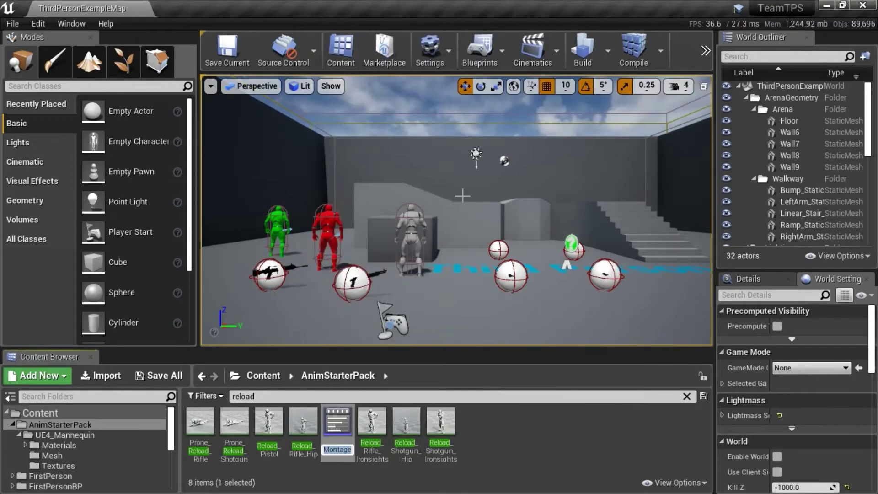
key(Return)
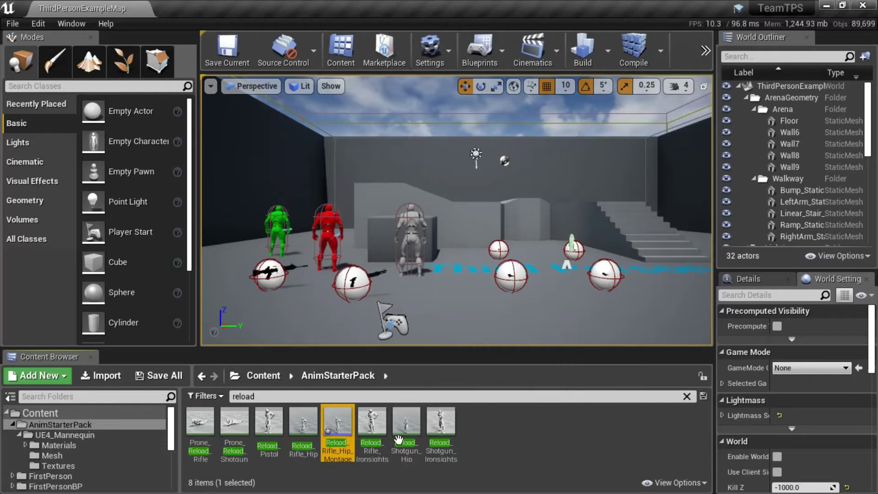
Step: Create Reload_Shotgun_Hip_Montage from the Reload_Shotgun_Hip animation
mouse_move(412, 422)
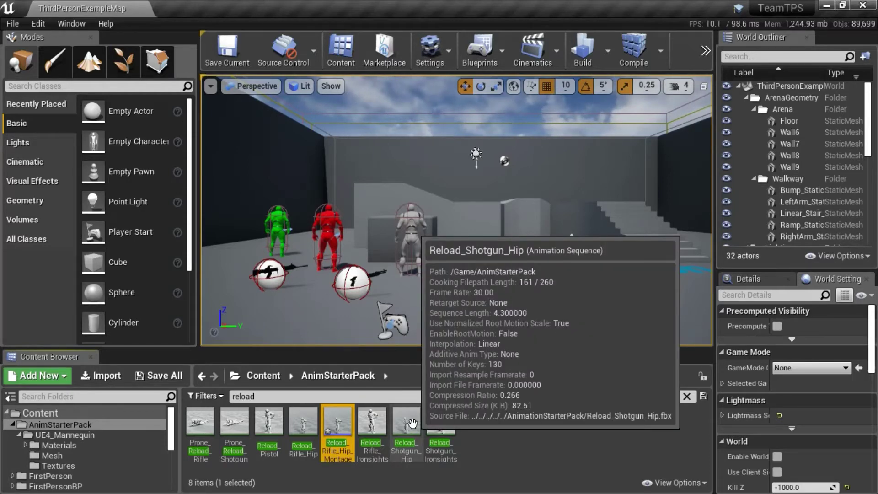
click(411, 423)
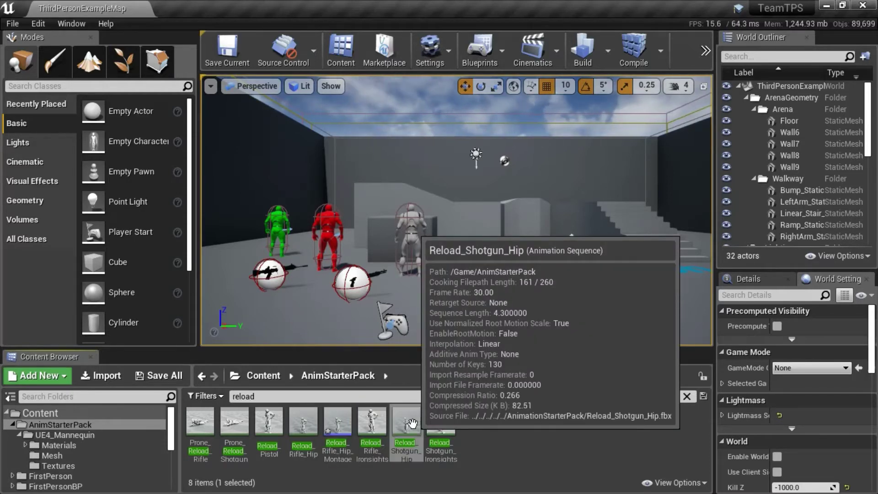
right_click(411, 423)
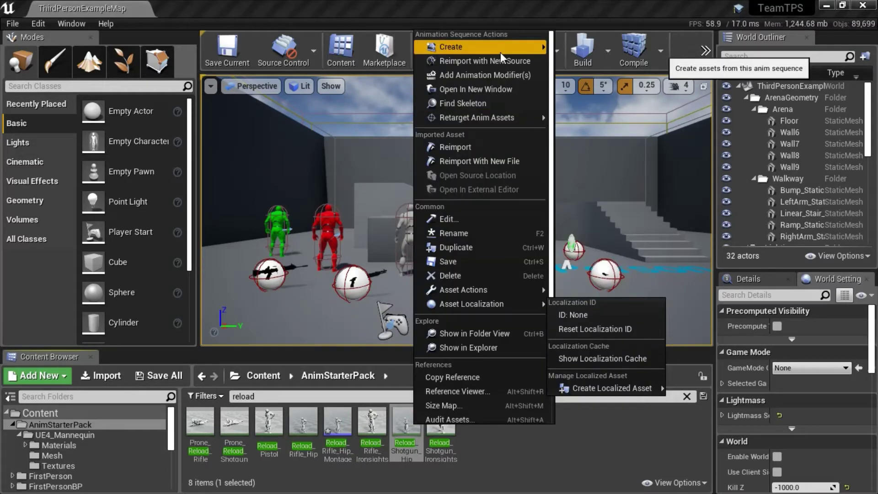
mouse_move(503, 48)
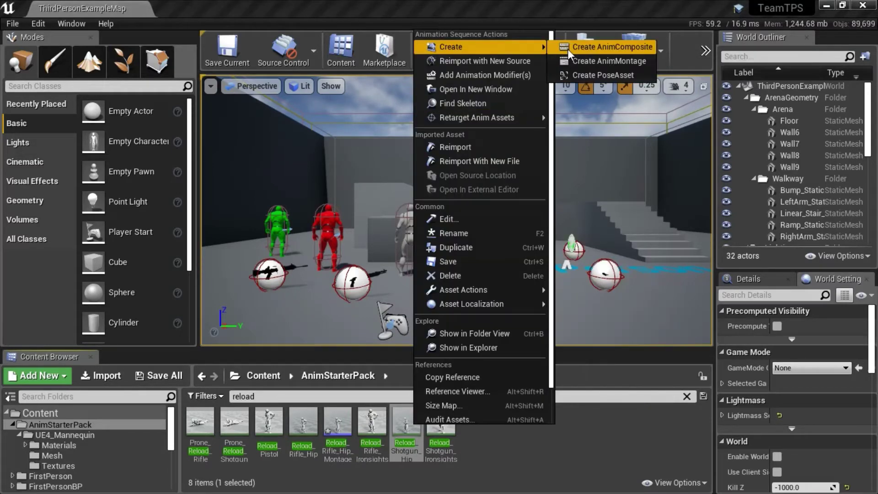
click(594, 61)
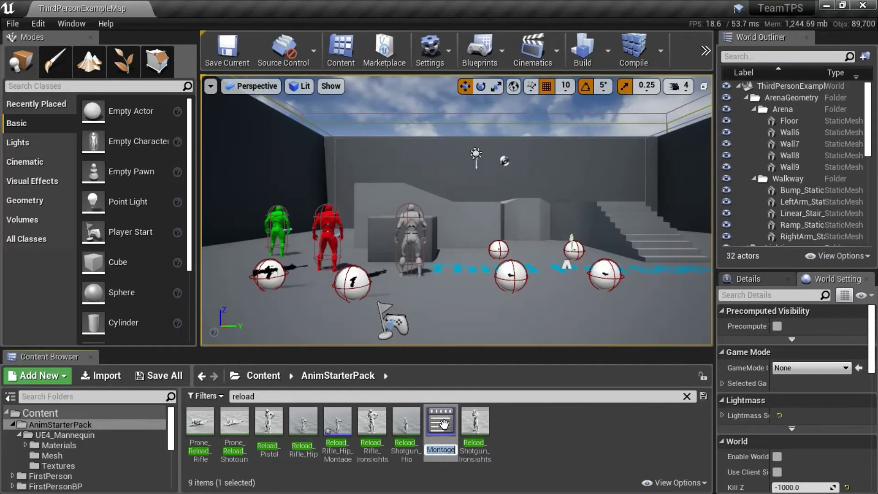
key(Return)
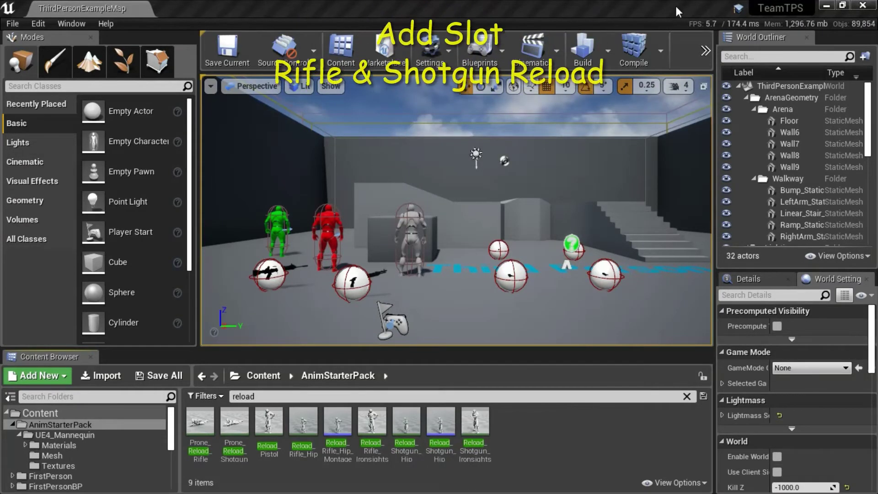
Step: Open Reload_Rifle_Hip_Montage and add a new slot named Reload_Rifle_Hip
double_click(342, 421)
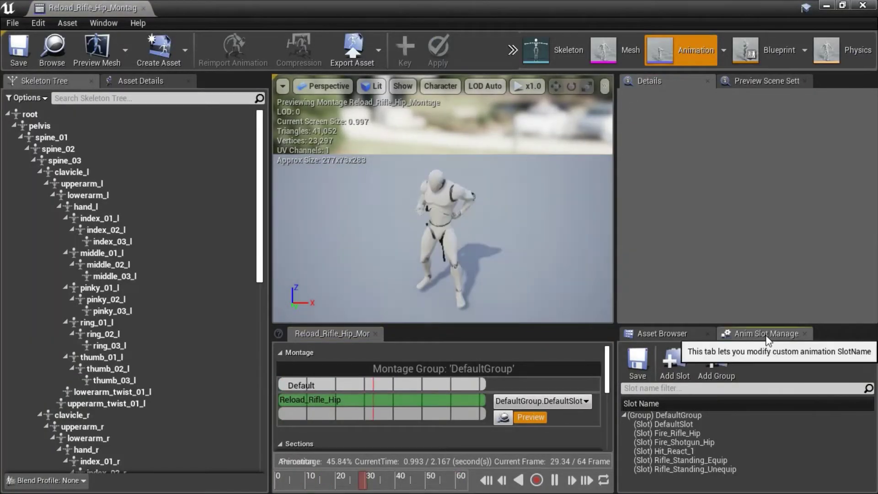
click(675, 363)
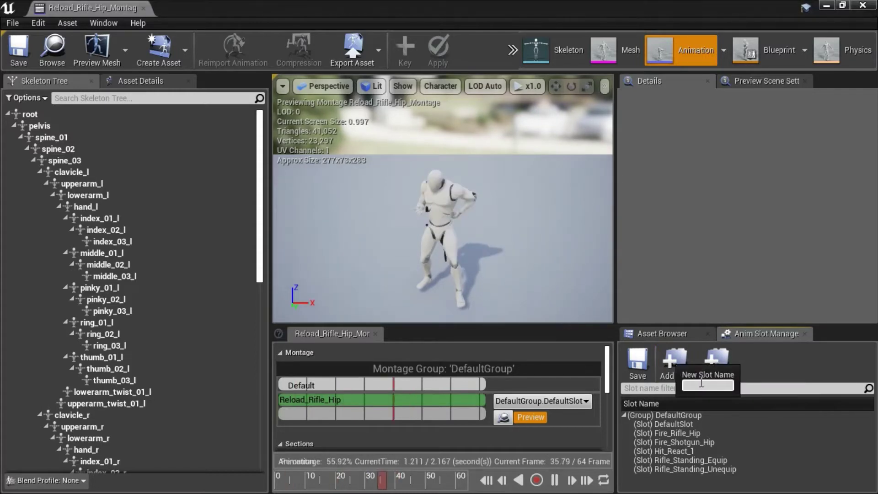
text(Reload_Rifle_Hip)
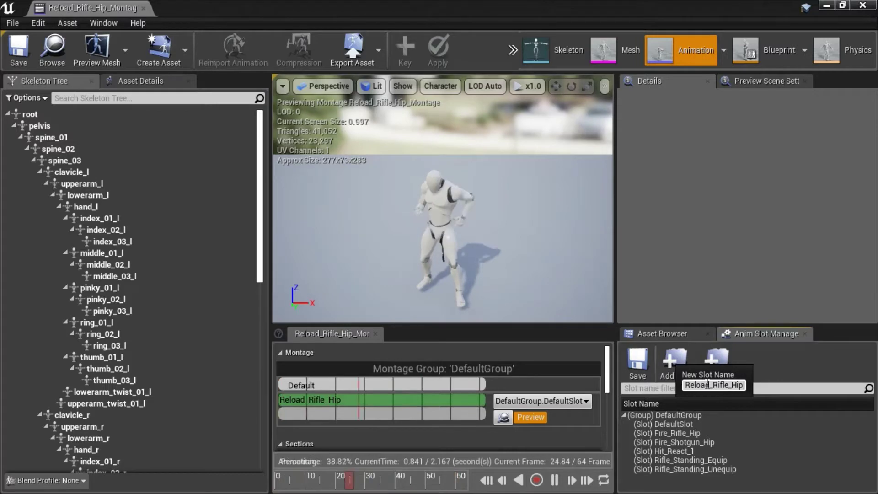
key(Return)
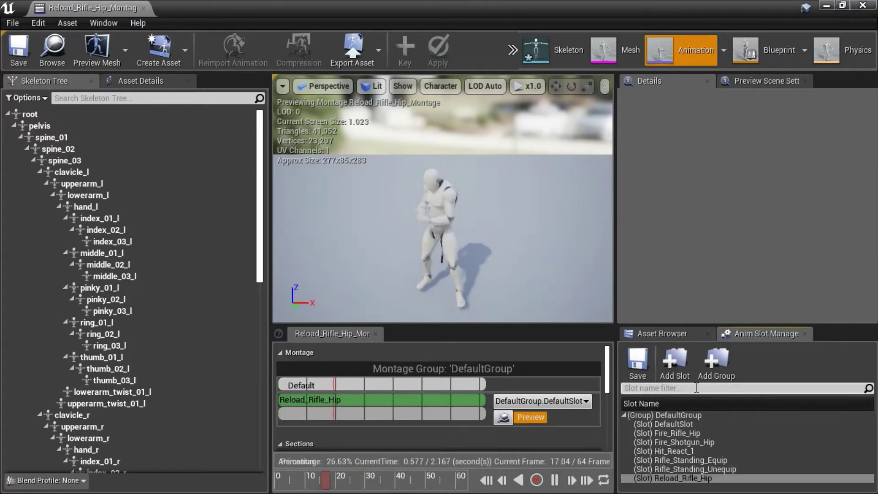
Step: Assign the montage track to the Reload_Rifle_Hip slot and save the montage
click(585, 401)
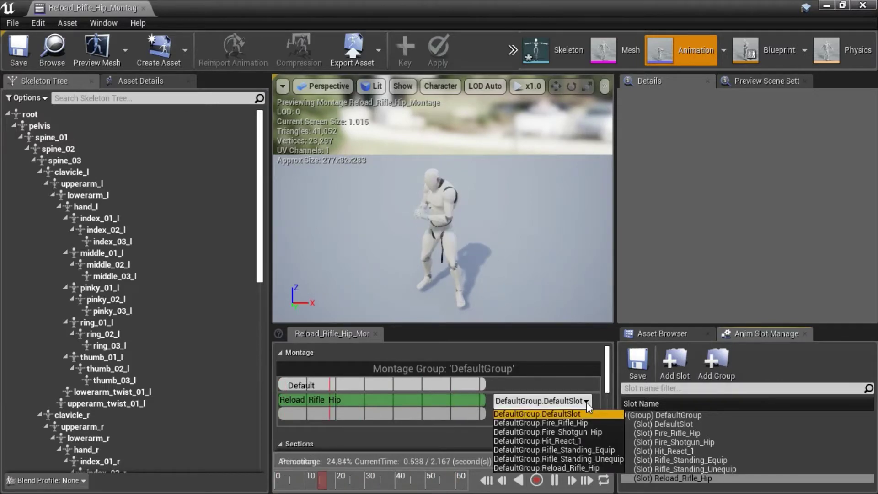
click(563, 467)
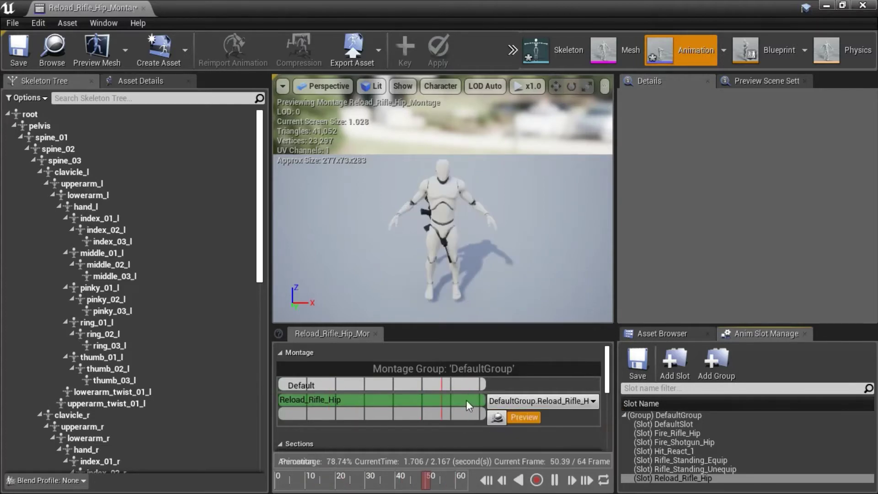
click(19, 59)
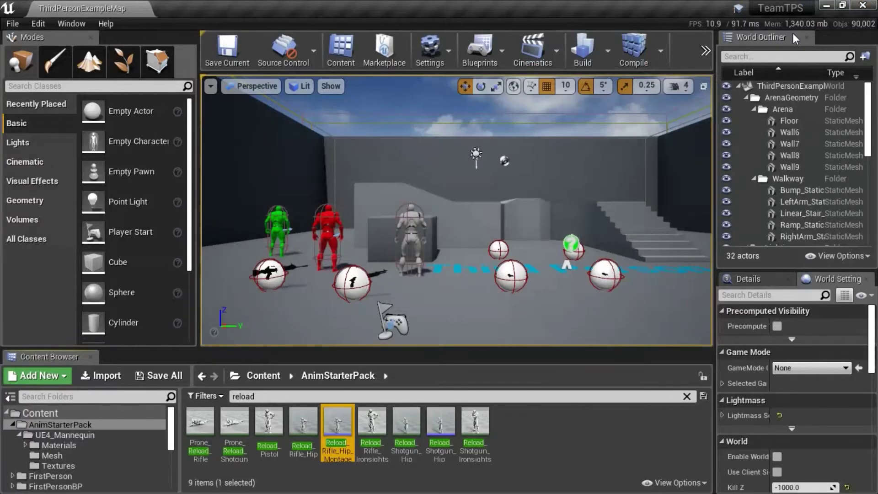
Step: Open Reload_Shotgun_Hip_Montage and add a new slot named Reload_Shotgun_Hip
mouse_move(465, 442)
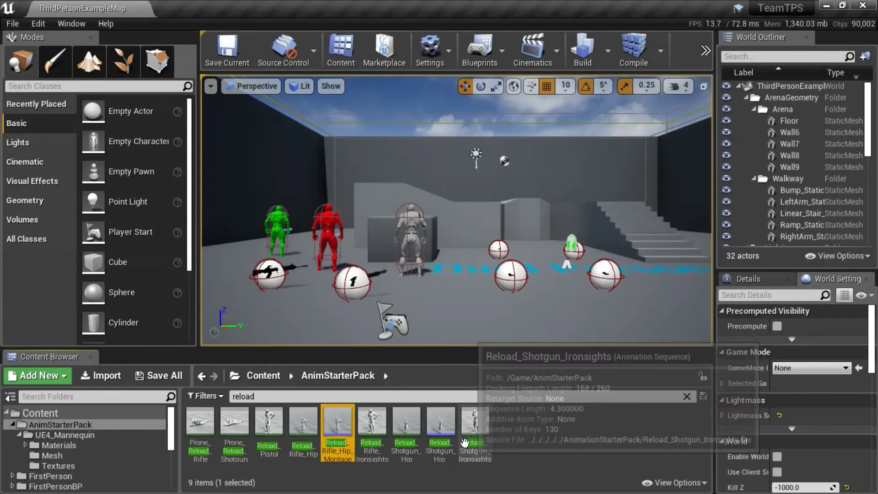
click(446, 425)
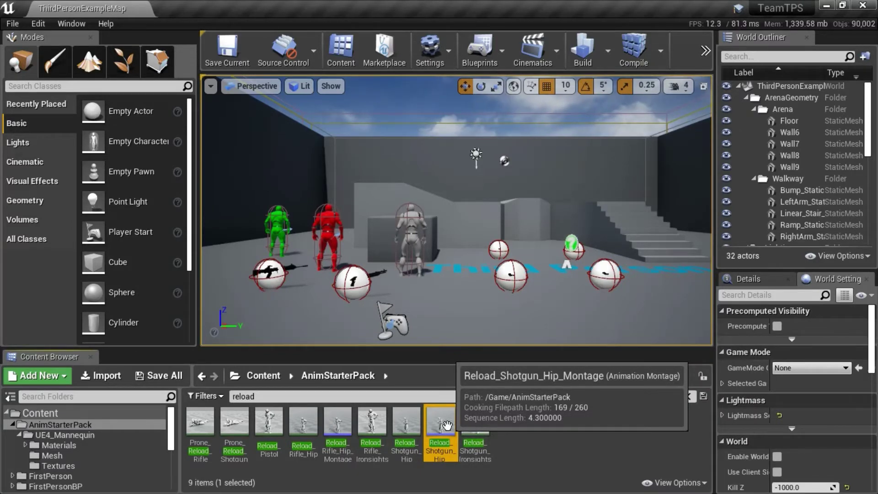
double_click(446, 425)
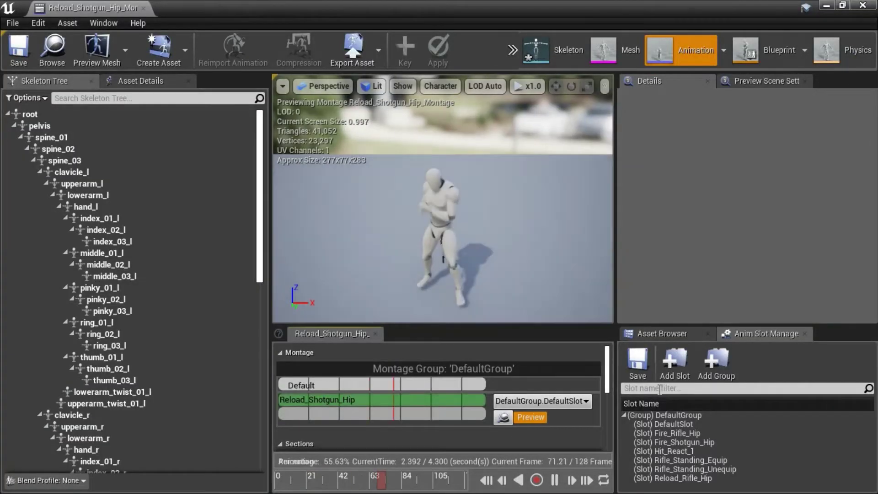
click(679, 363)
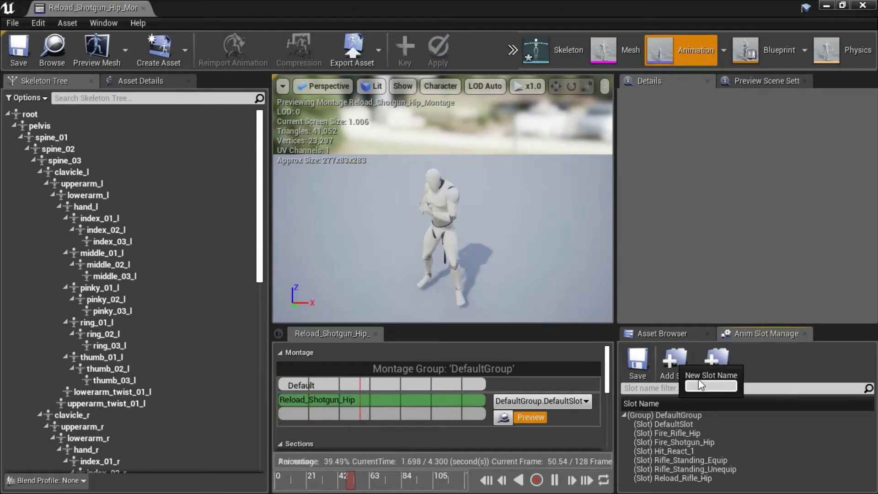
text(Reload_Rifle_Hip)
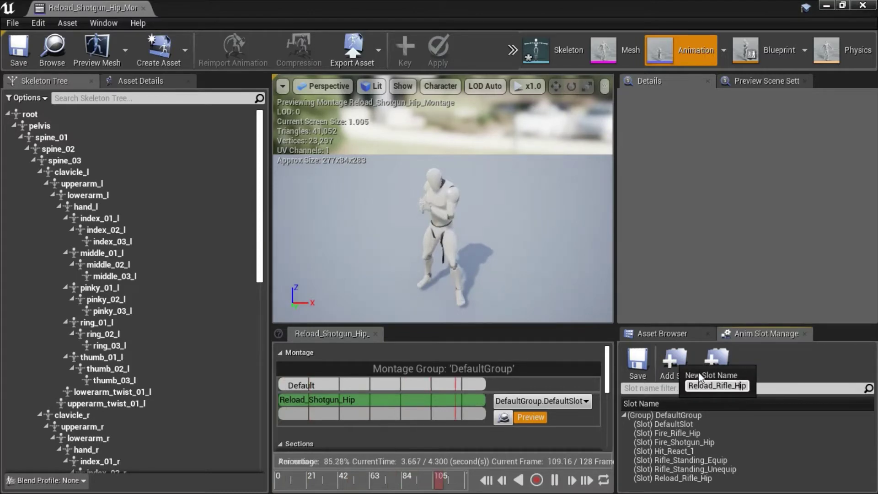
key(Left)
key(Left)
key(Left)
key(Left)
key(BackSpace)
key(BackSpace)
key(BackSpace)
key(BackSpace)
key(BackSpace)
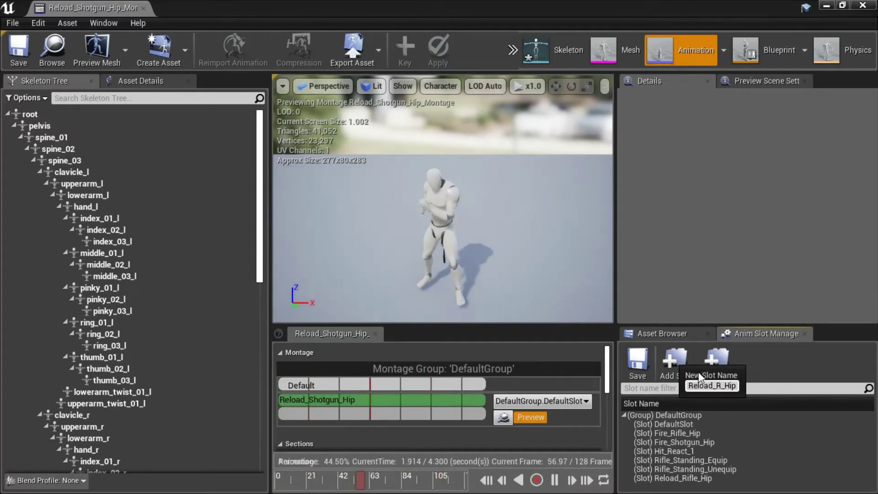
text(Shot)
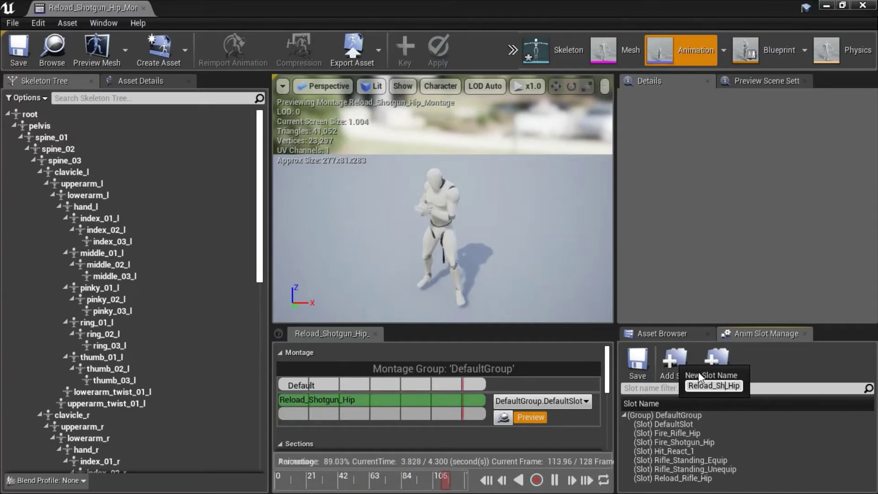
text(gun)
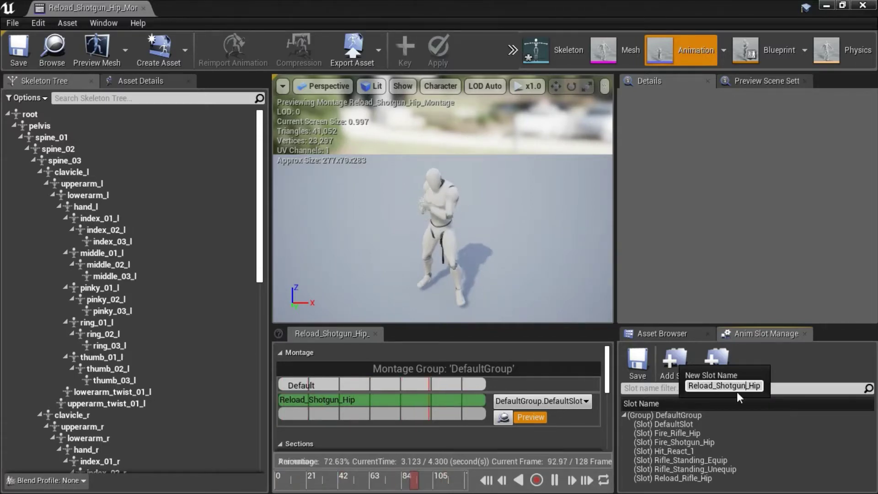
key(Return)
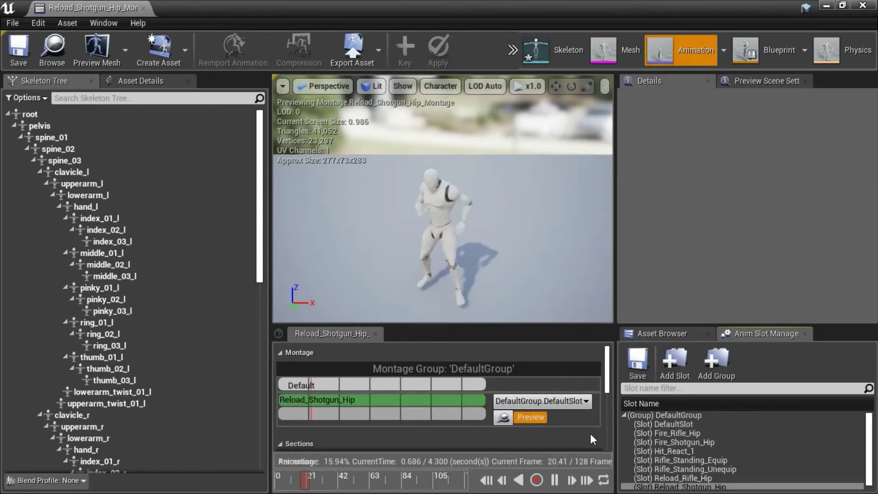
Step: Assign the track to the Reload_Shotgun_Hip slot, save, and close the animation editor
click(586, 401)
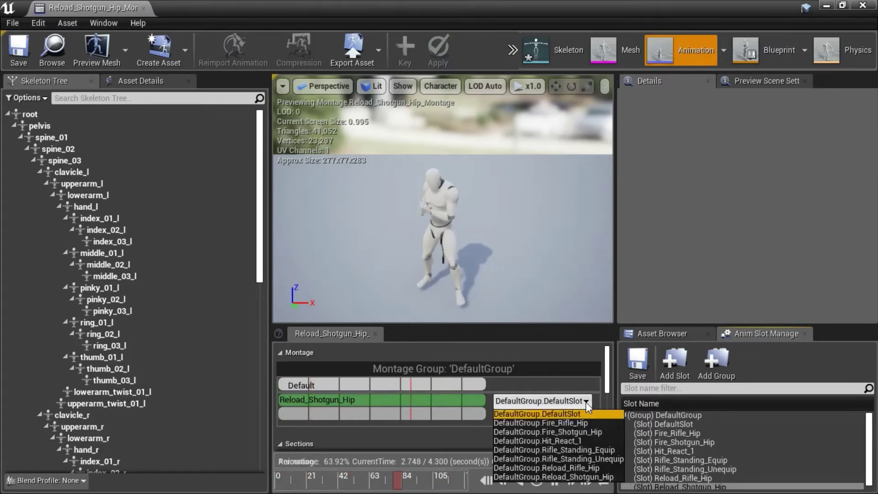
click(566, 476)
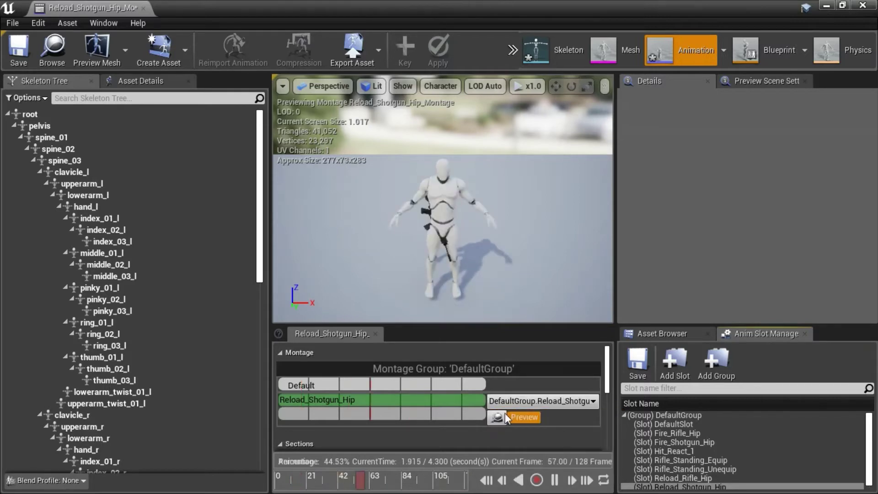
click(17, 52)
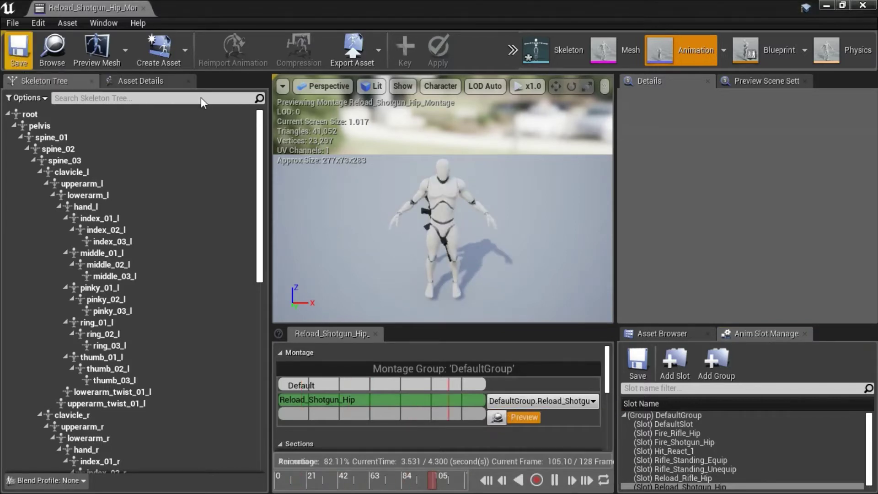
click(863, 6)
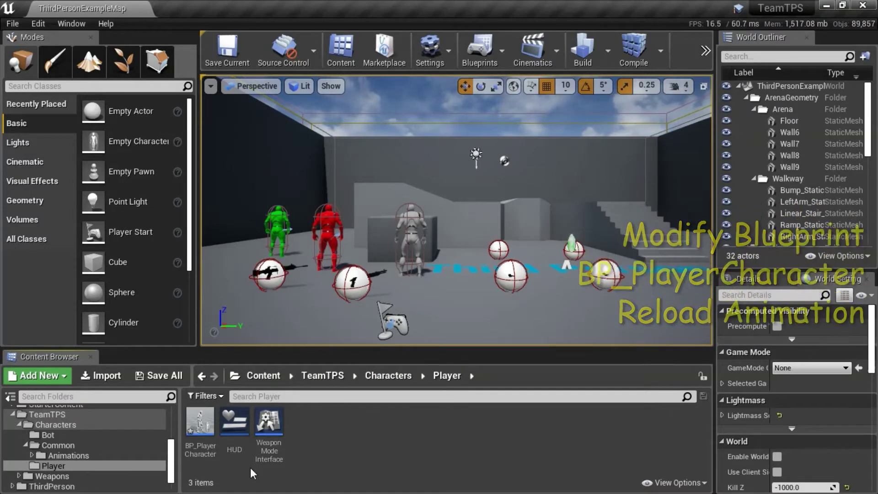
Step: Open BP_PlayerCharacter from the Characters > Player folder in the Blueprint editor
double_click(202, 429)
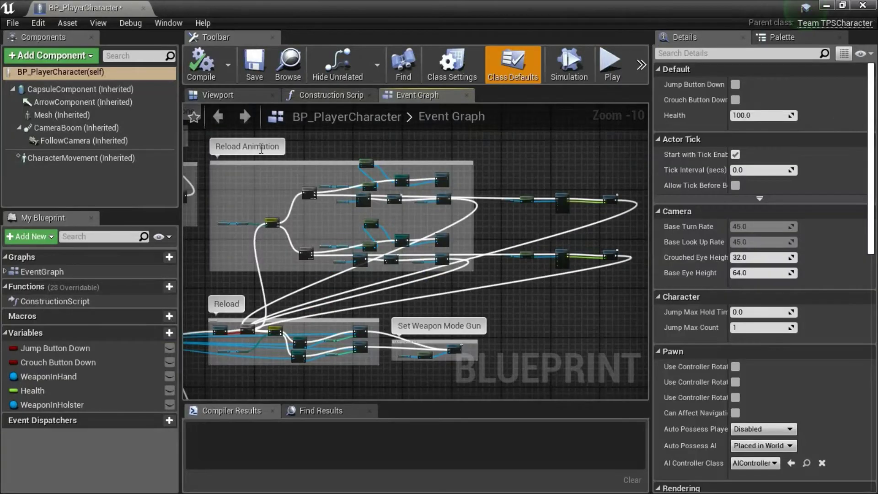
Step: Box-select the upper row of Reload Animation nodes, leaving the comment title unchanged
double_click(261, 146)
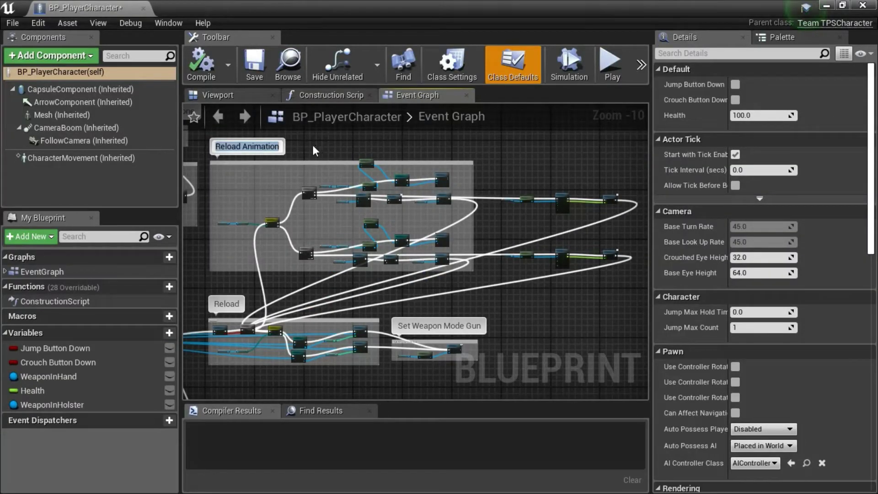
click(311, 144)
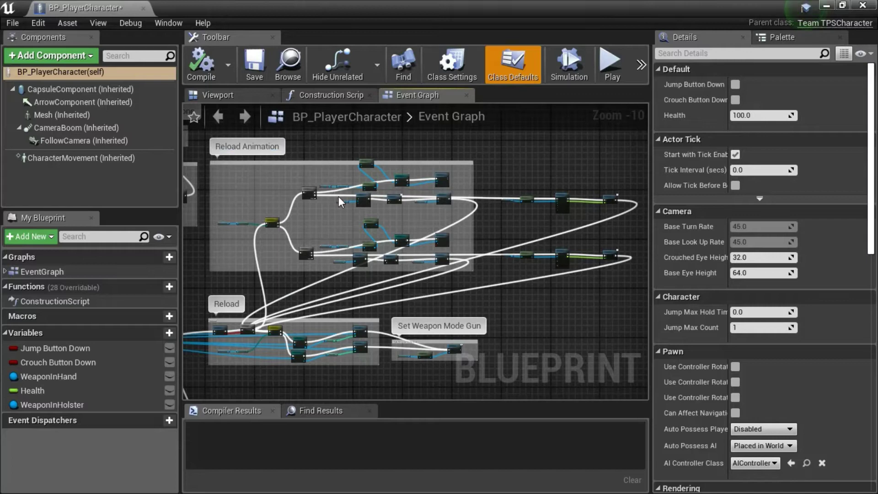
drag(350, 190, 415, 212)
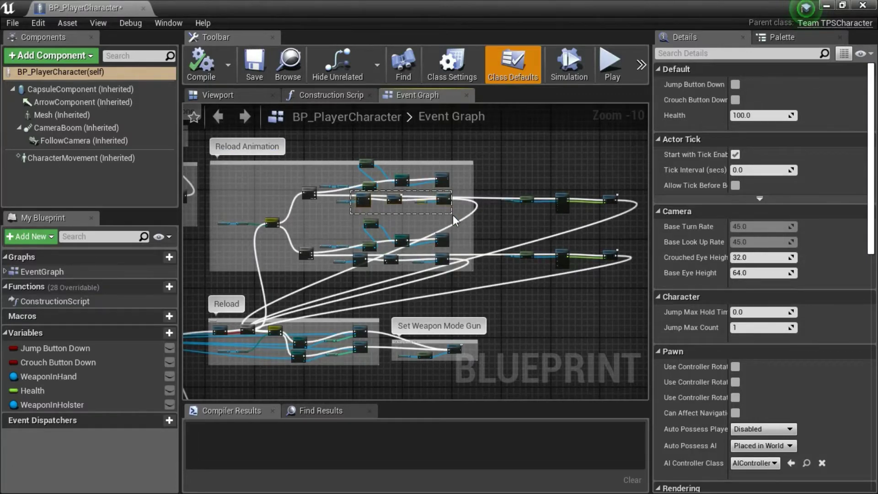
click(493, 181)
drag(495, 187, 619, 214)
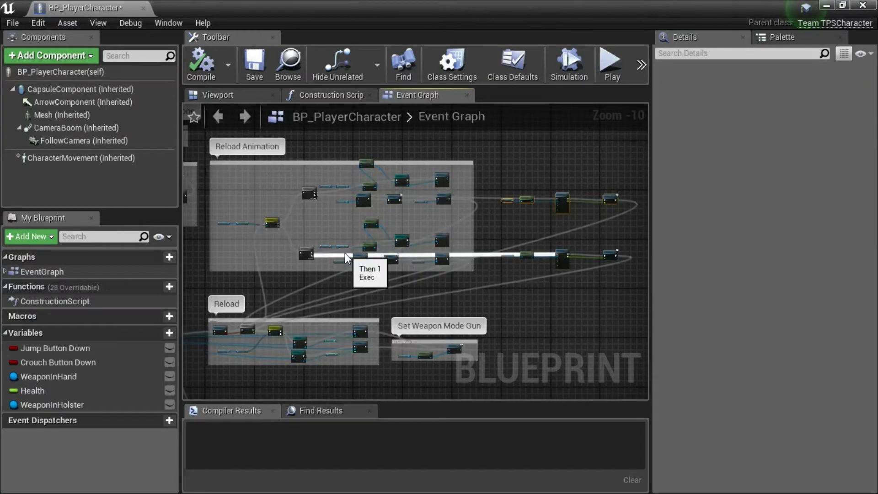
Step: Select the lower reload nodes, then zoom in on the Mesh, Play Animation and Delay nodes
drag(350, 251, 448, 271)
drag(492, 246, 632, 265)
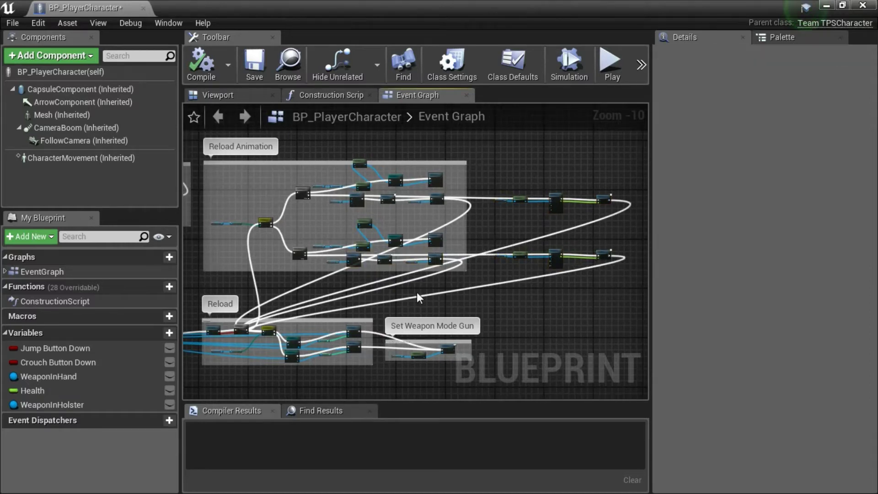
scroll(386, 210, up, 8)
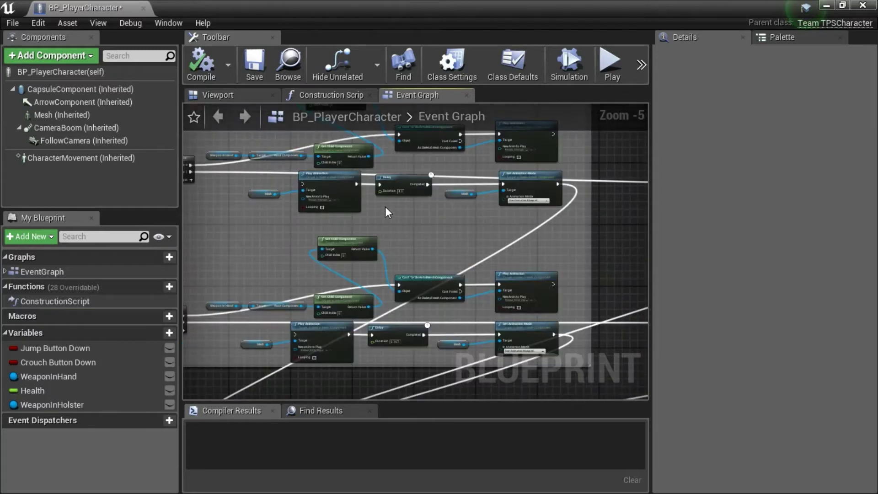
right_drag(390, 215, 399, 259)
scroll(398, 259, down, 2)
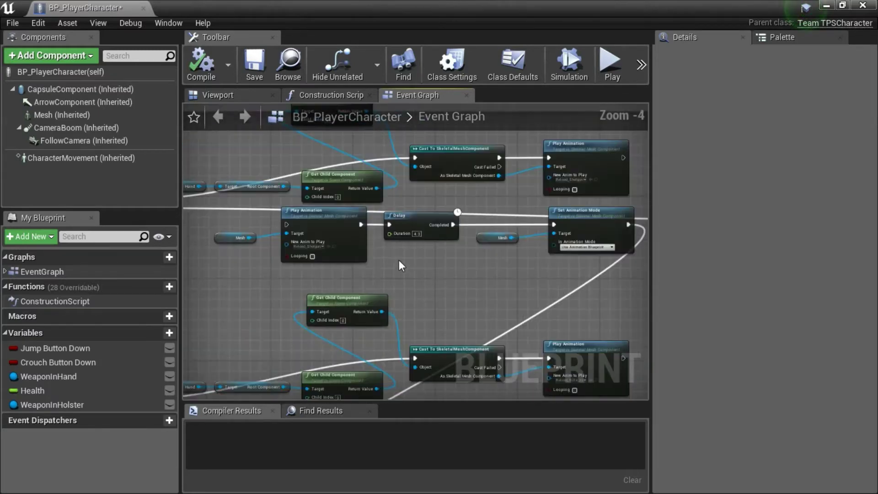
drag(229, 219, 597, 263)
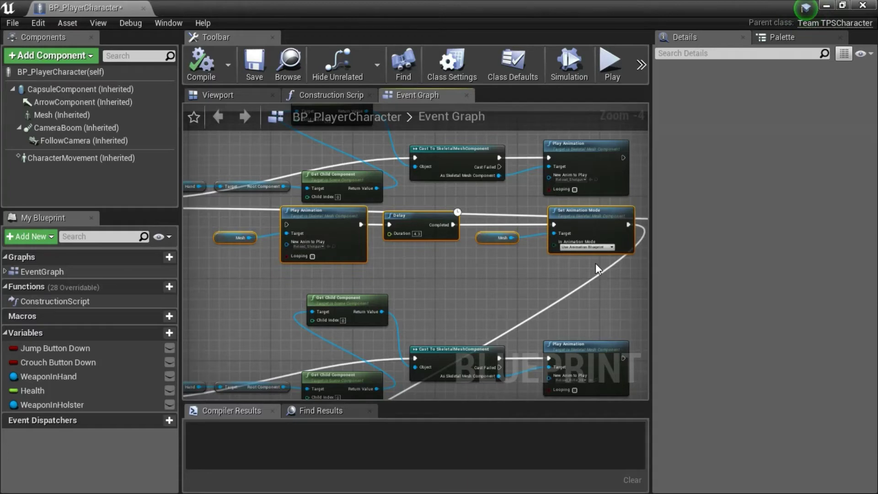
Step: Delete the first branch's old animation nodes and check its remaining Mesh, Get Anim Instance and Montage Play chain
key(Delete)
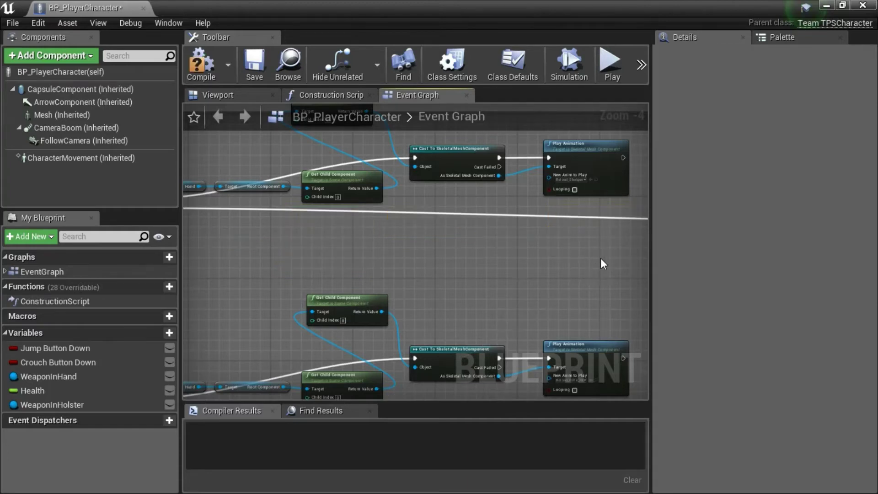
right_drag(600, 258, 309, 254)
scroll(426, 258, down, 2)
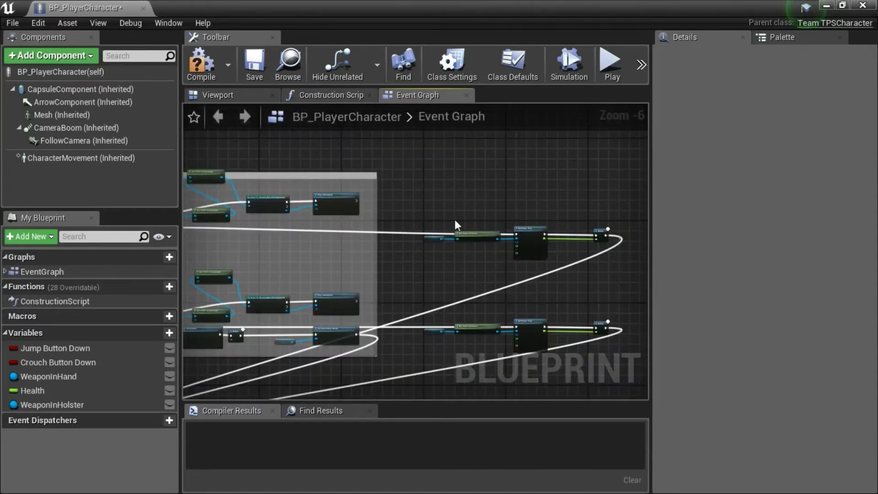
drag(411, 210, 340, 235)
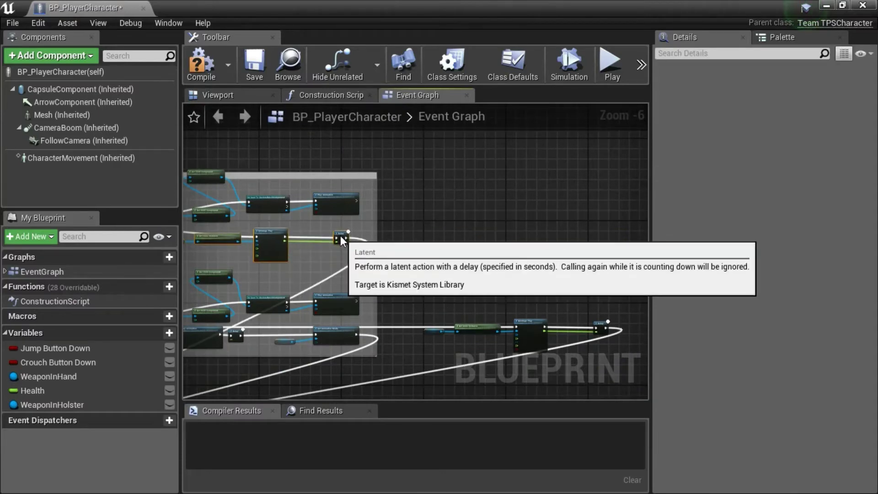
Step: Delete the second reload branch's Play Animation, Delay and Set Animation Mode nodes
right_drag(441, 291, 513, 200)
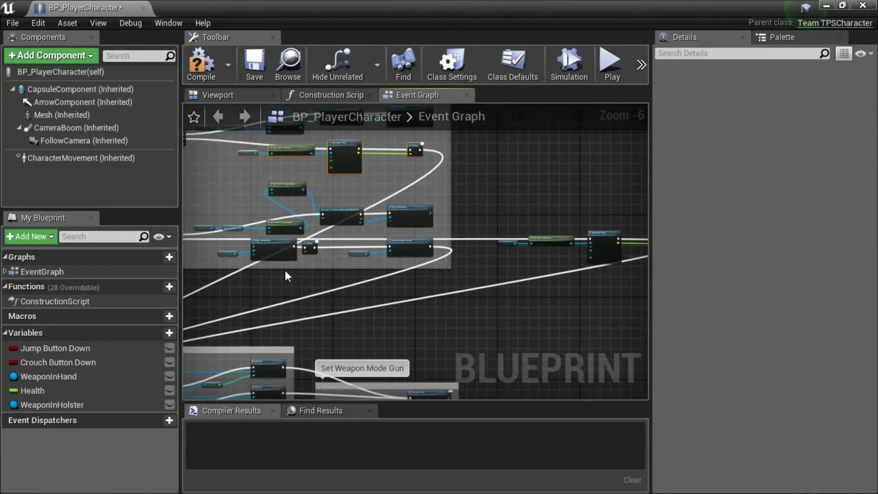
scroll(285, 273, up, 4)
scroll(295, 288, down, 3)
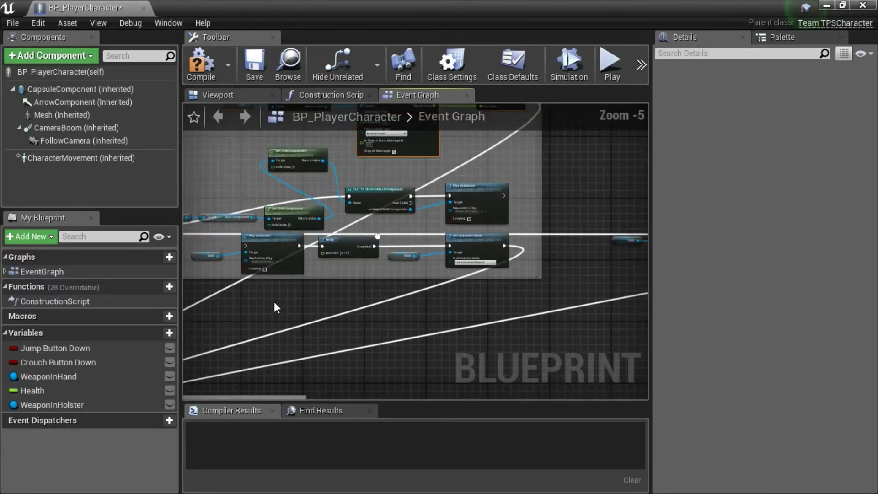
drag(223, 243, 506, 278)
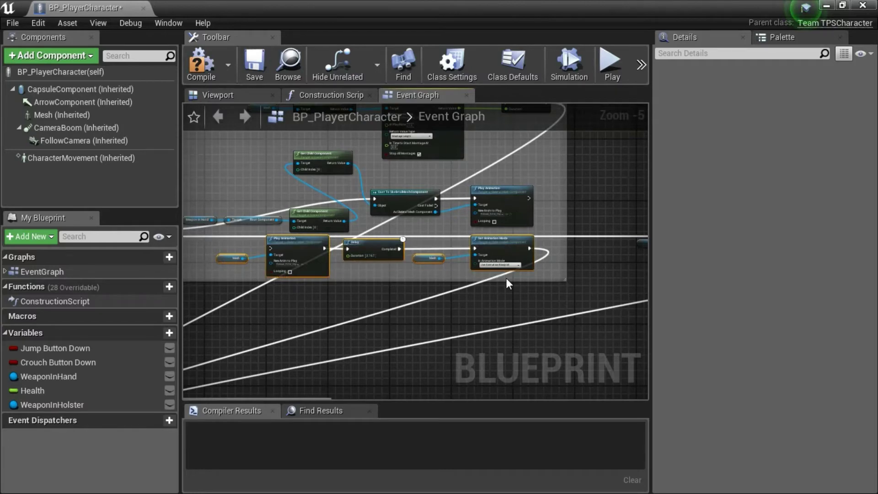
key(Delete)
Step: Review the rest of the graph, ending at the Reload Animation group
right_drag(604, 277, 454, 327)
scroll(341, 285, down, 2)
drag(438, 243, 385, 263)
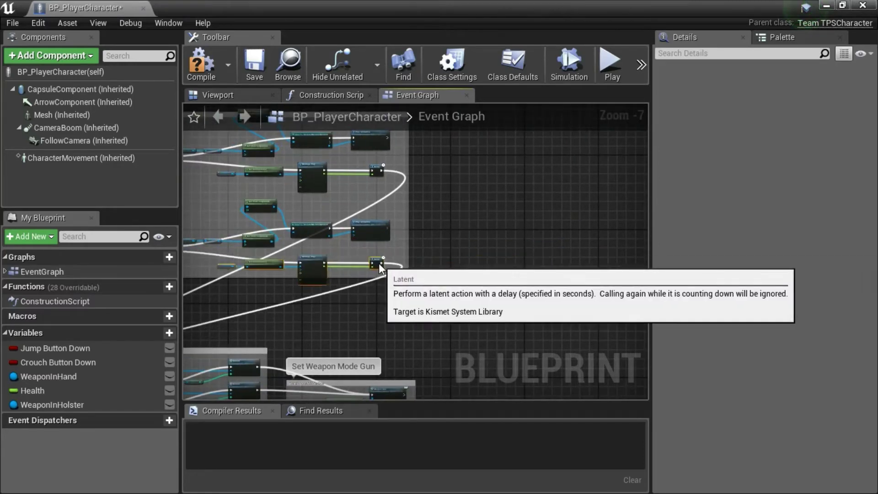
right_drag(374, 308, 453, 302)
scroll(450, 295, up, 2)
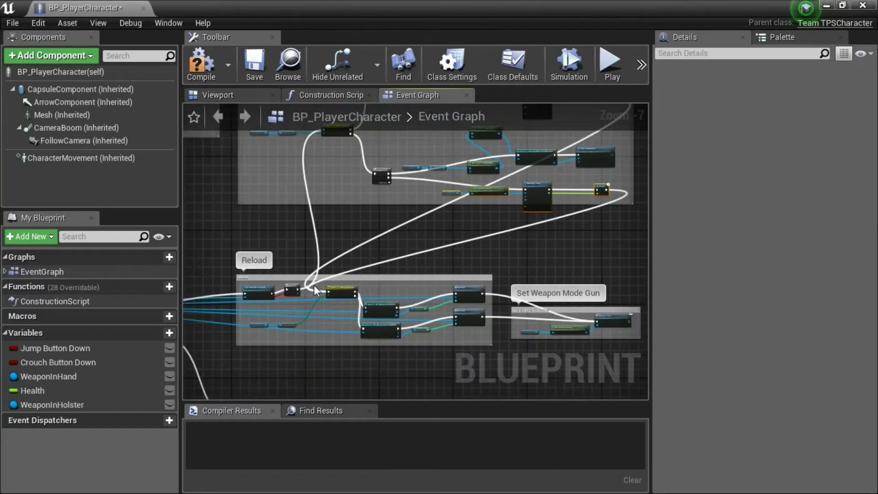
scroll(315, 293, up, 1)
scroll(476, 281, down, 3)
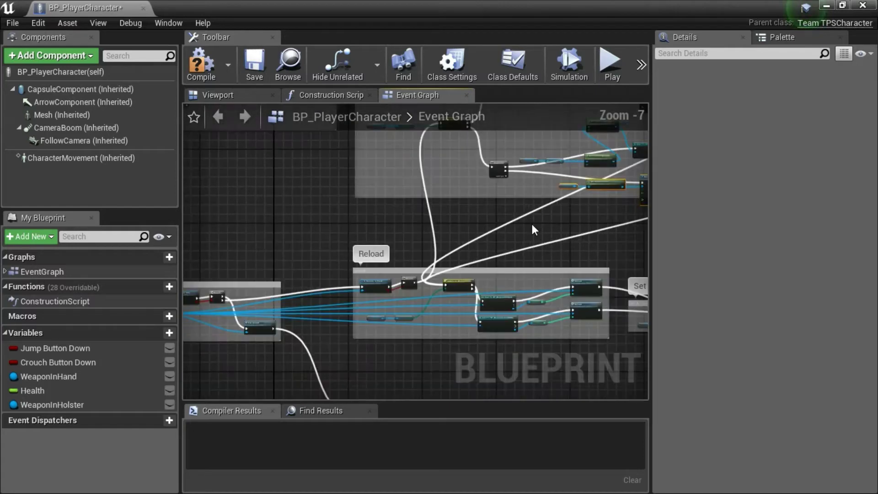
right_drag(531, 224, 456, 199)
right_drag(395, 186, 410, 242)
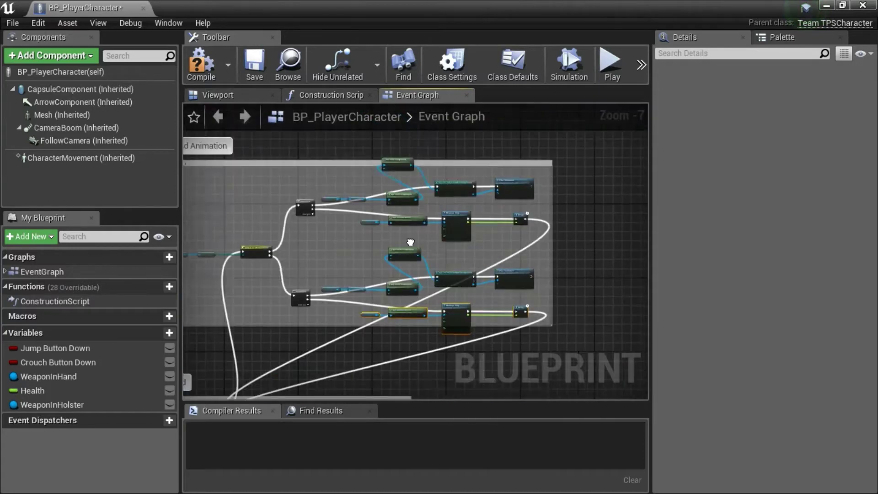
scroll(364, 220, up, 7)
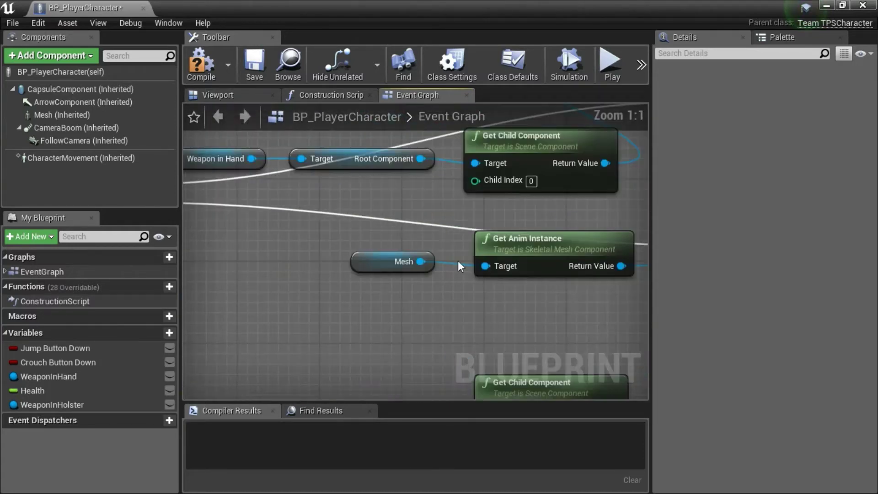
right_drag(514, 308, 390, 302)
right_drag(509, 310, 272, 274)
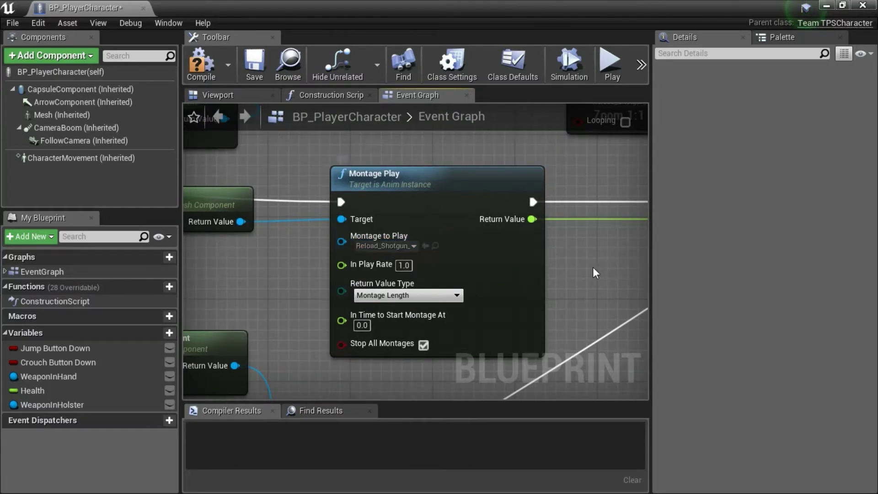
right_drag(594, 267, 397, 271)
scroll(401, 265, down, 3)
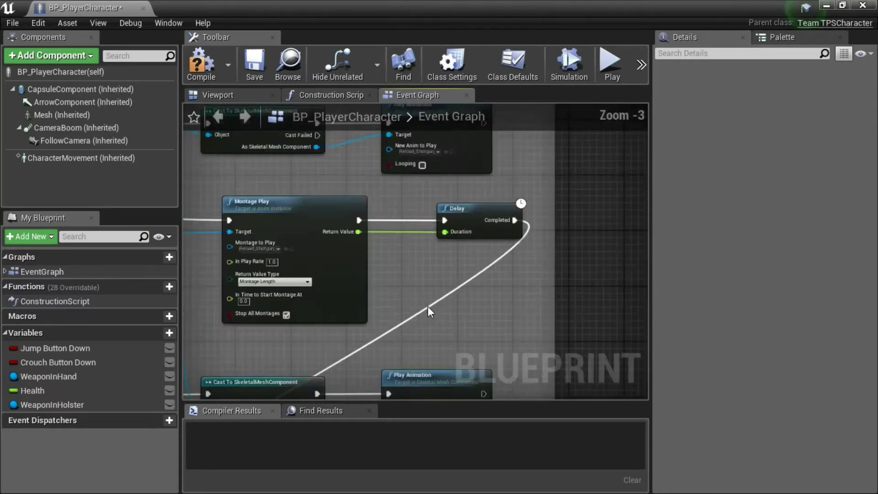
scroll(416, 333, down, 1)
right_drag(440, 342, 543, 315)
right_drag(459, 387, 488, 221)
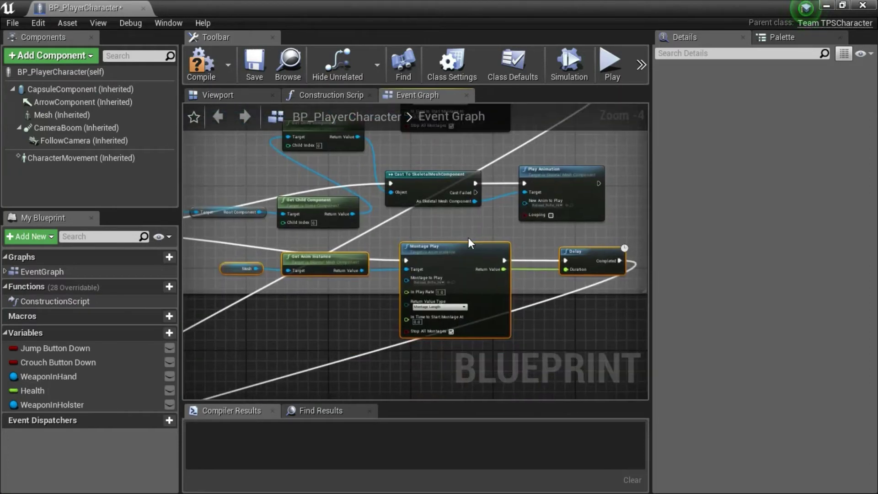
click(337, 320)
scroll(248, 268, up, 4)
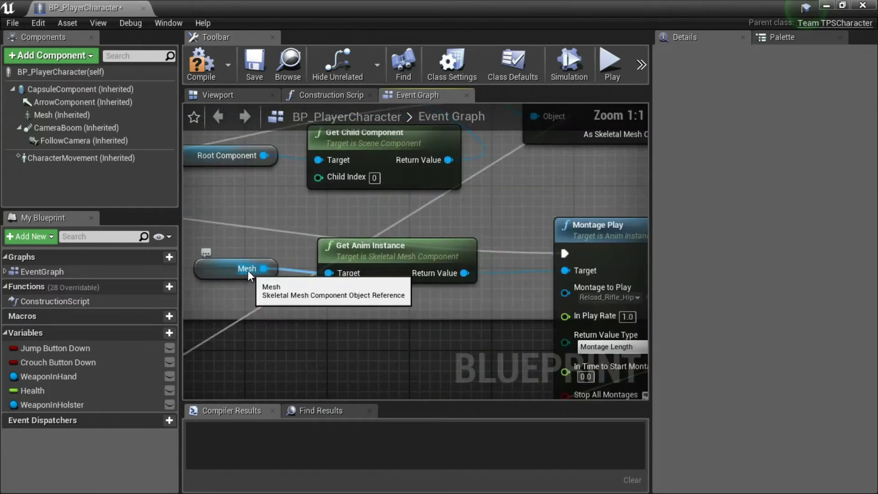
right_drag(492, 347, 255, 297)
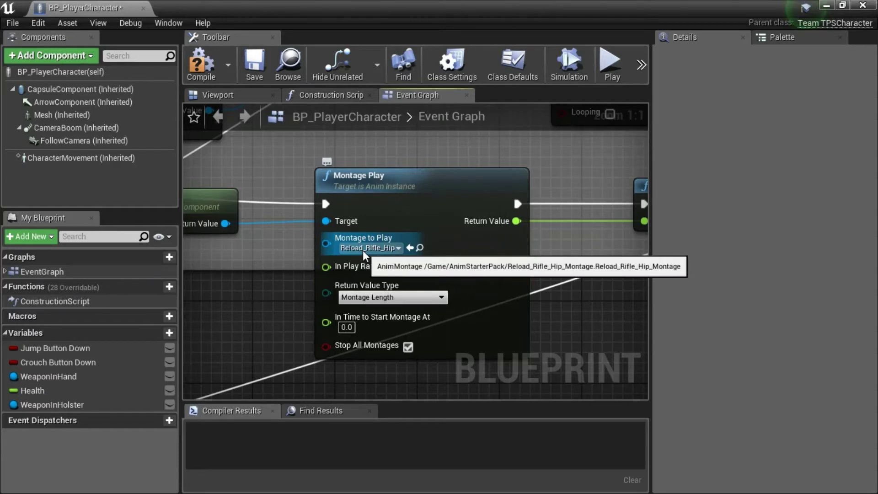
right_drag(579, 314, 454, 309)
scroll(454, 308, down, 5)
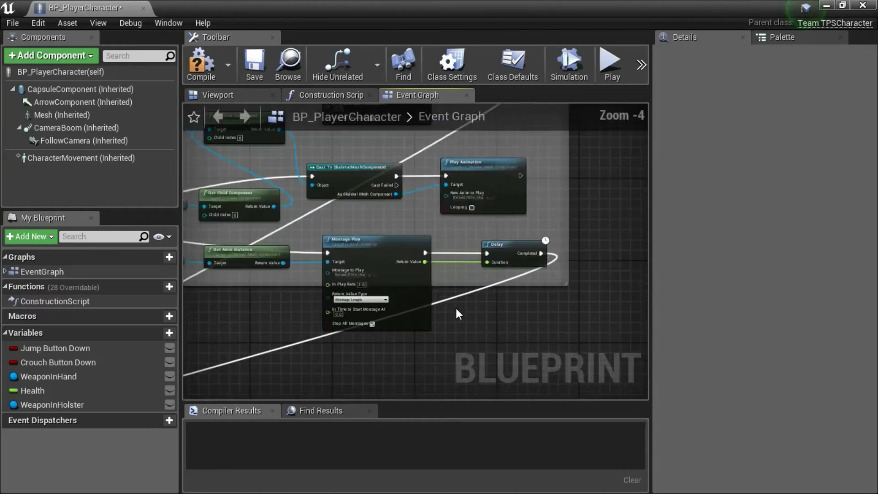
right_drag(563, 251, 611, 292)
scroll(608, 314, down, 1)
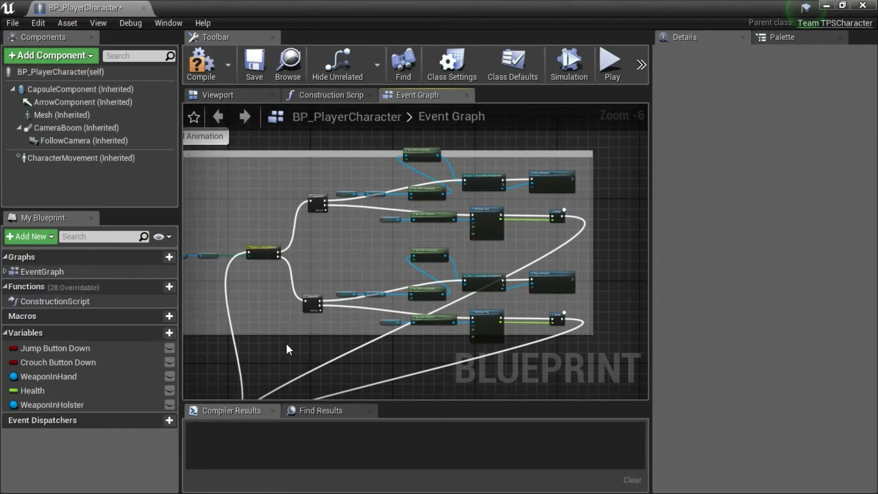
scroll(286, 348, down, 2)
right_drag(284, 349, 338, 280)
Step: Compile and save the character Blueprint, then reopen BP_PlayerCharacter
click(197, 73)
click(254, 62)
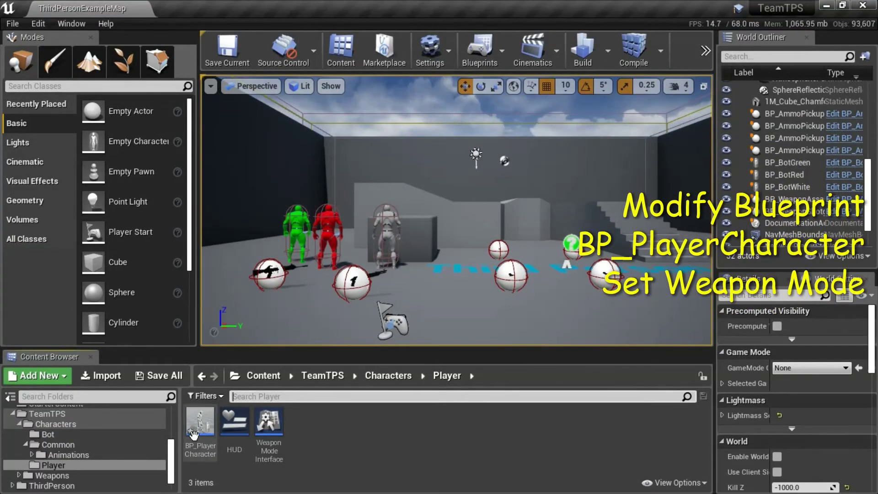
double_click(195, 430)
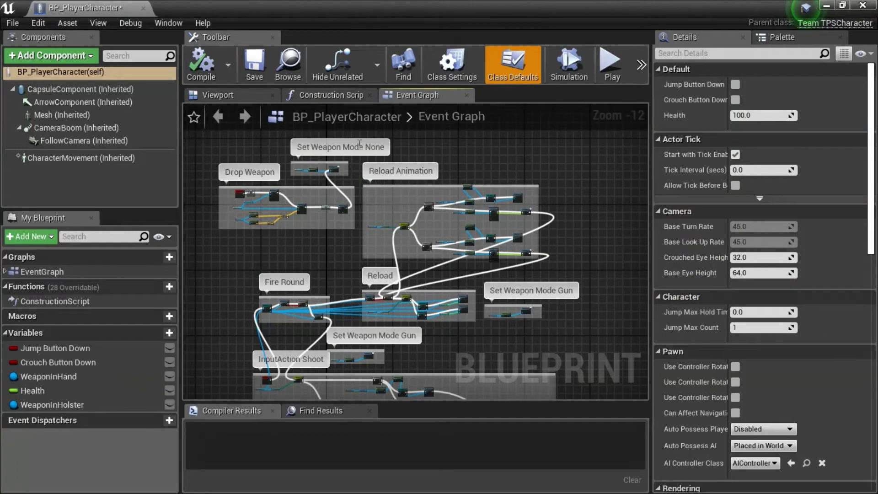
Step: Re-enter the Set Weapon Mode None comment title and both Set Weapon Mode Gun titles
double_click(341, 146)
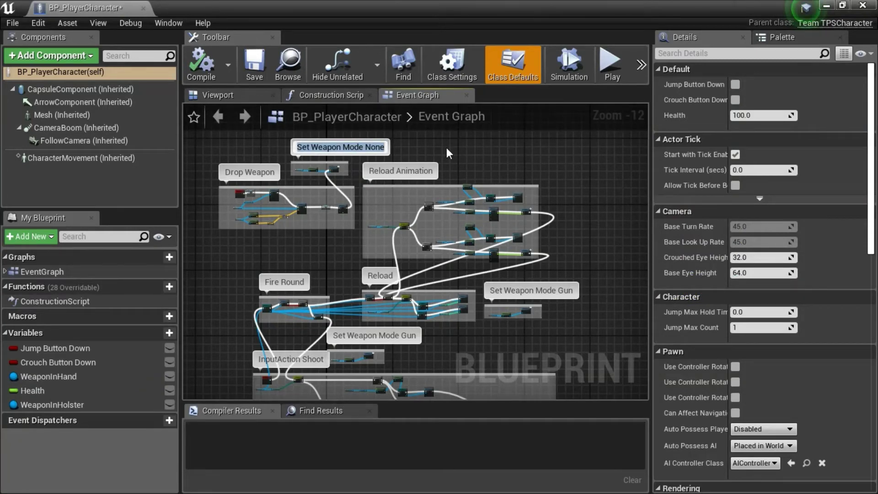
double_click(545, 293)
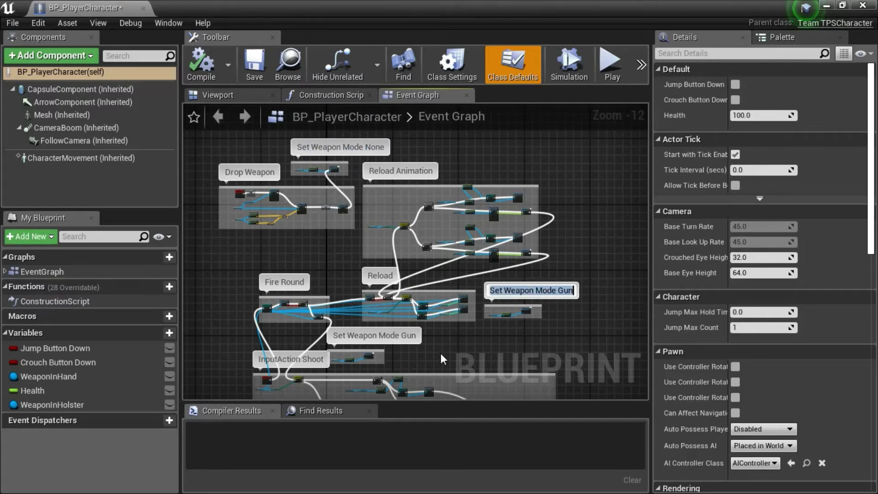
double_click(375, 337)
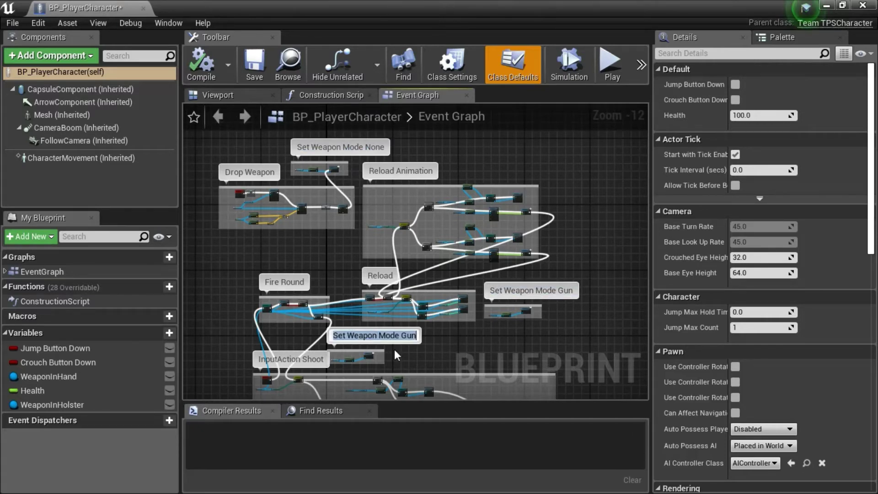
right_drag(467, 348, 518, 260)
Step: Inspect the Holster & Unholster section and its Set Weapon Mode Gun node, past the DoDeathPlayer and Damage comments
scroll(476, 274, up, 2)
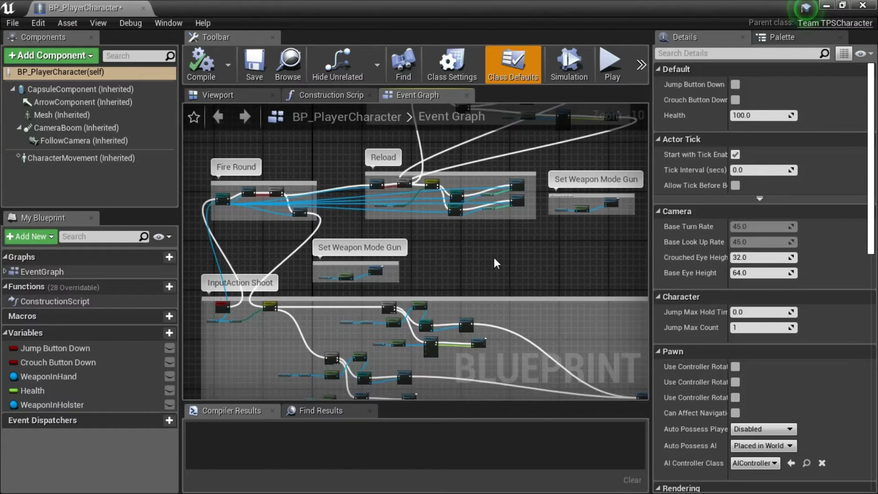
scroll(494, 257, down, 2)
right_drag(493, 257, 487, 162)
right_drag(556, 356, 544, 209)
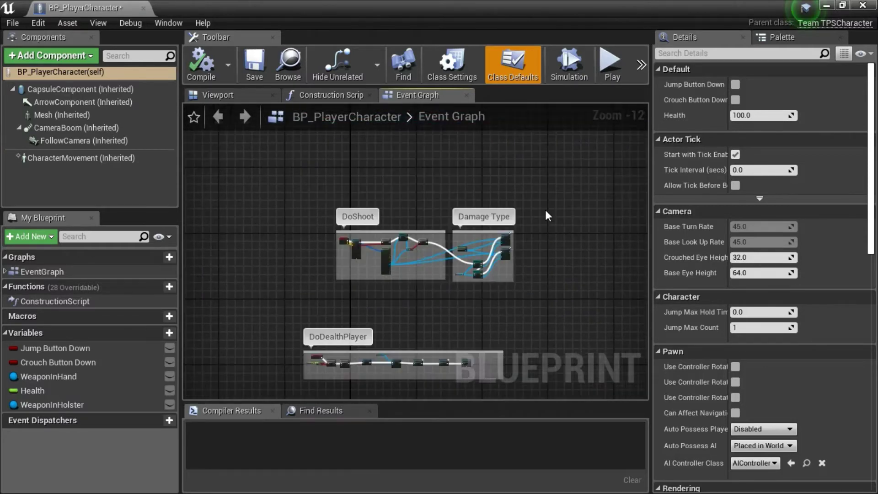
right_drag(558, 337, 556, 232)
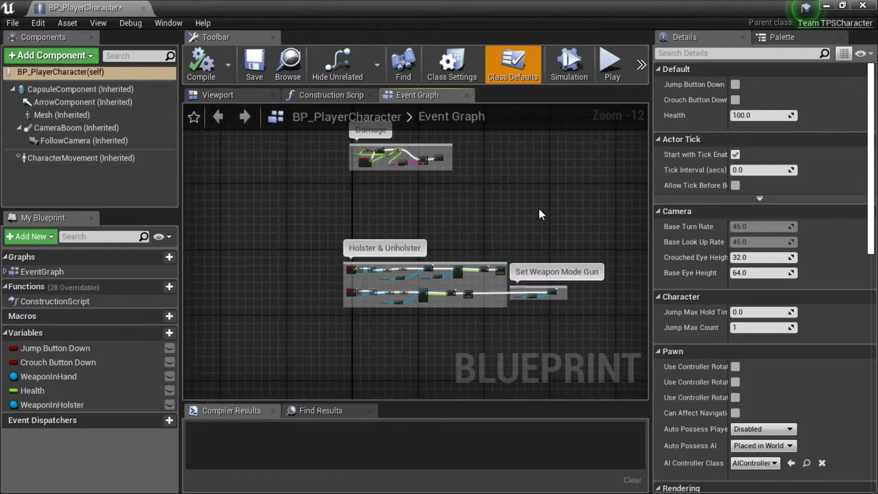
right_drag(539, 212, 467, 200)
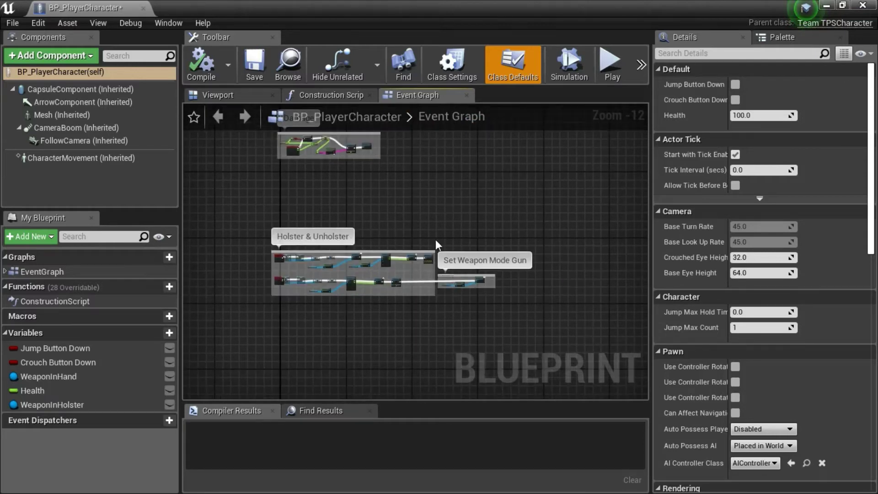
drag(435, 239, 549, 315)
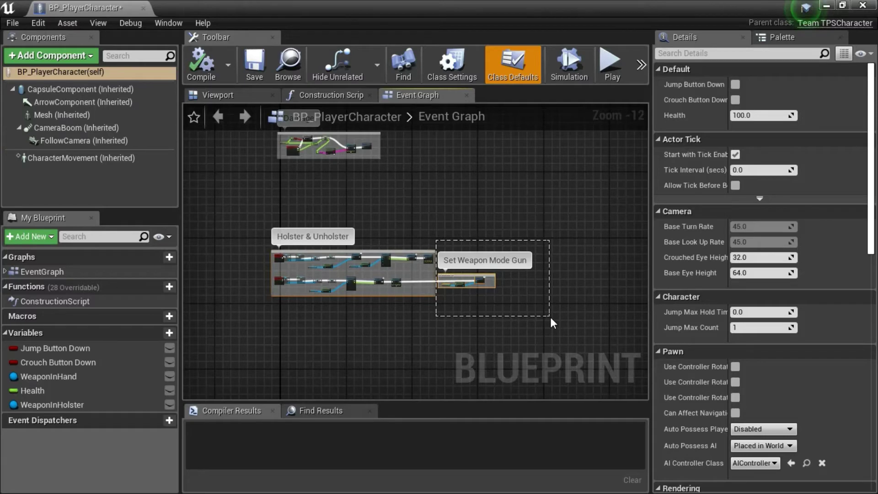
drag(550, 317, 550, 317)
scroll(403, 281, up, 12)
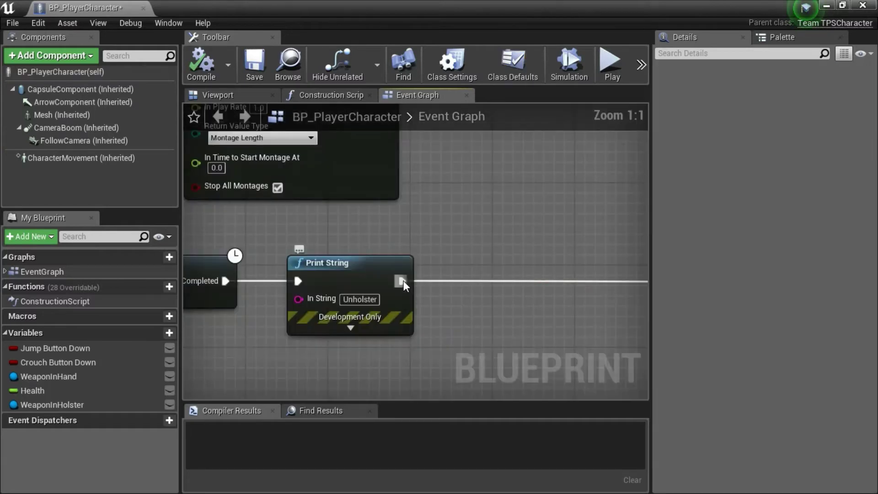
Step: Follow the Set Weapon Mode Gun nodes to the Weapon Gun interface call and back
click(575, 328)
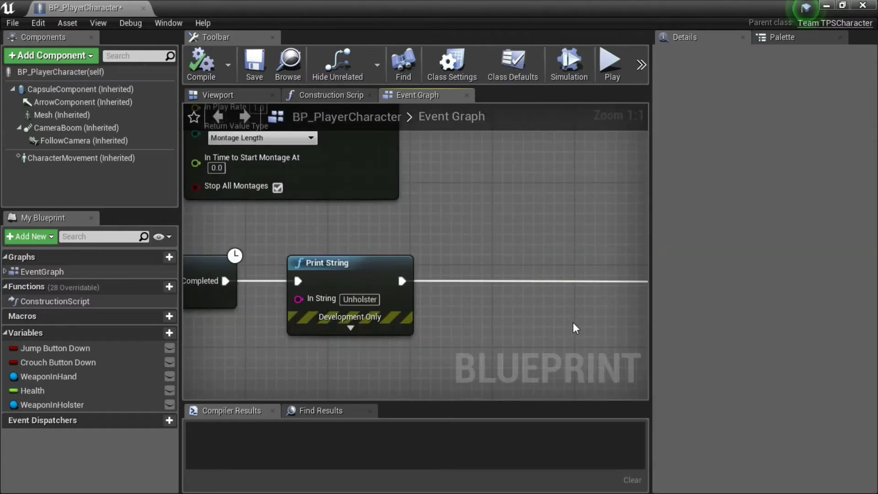
right_drag(576, 328, 133, 297)
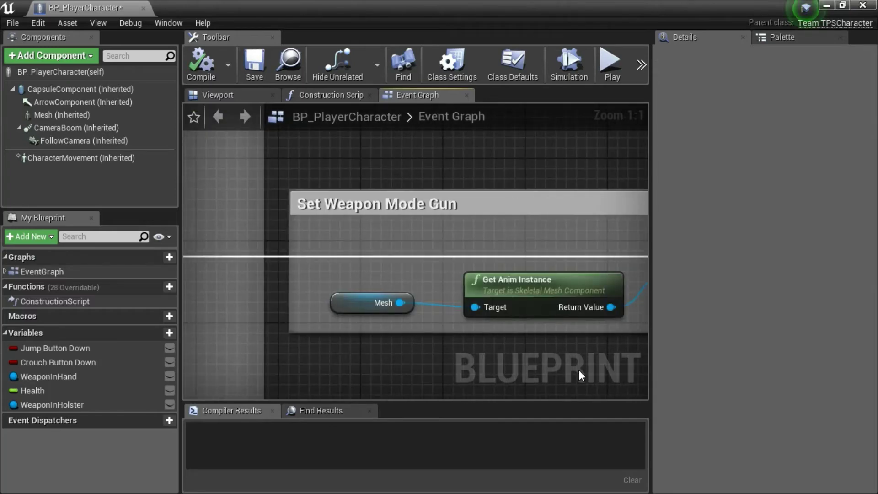
right_drag(578, 369, 378, 355)
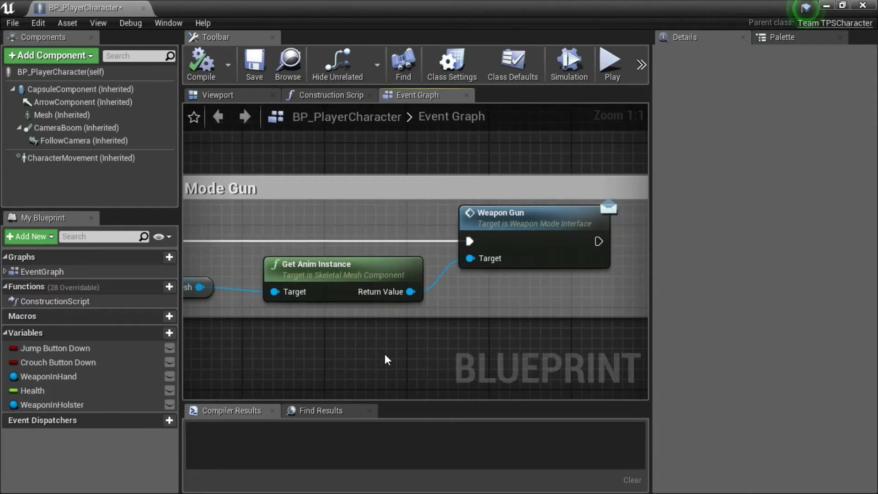
scroll(424, 352, down, 7)
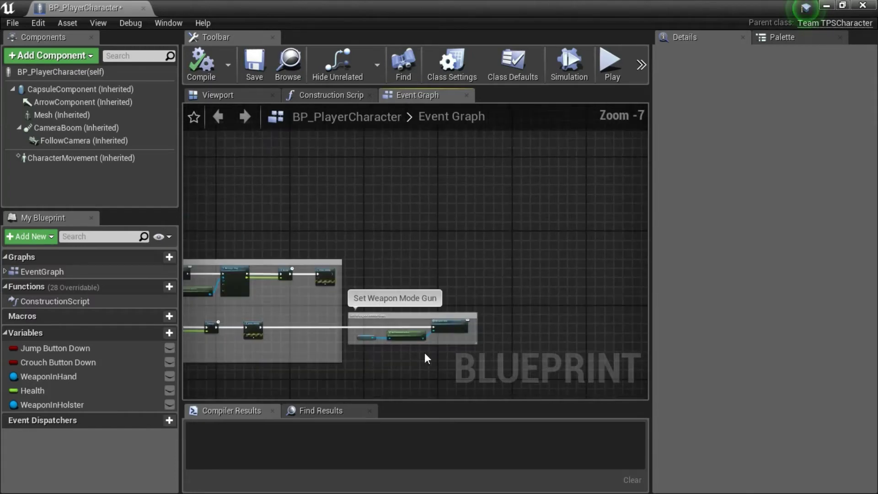
scroll(457, 252, down, 2)
right_drag(457, 251, 594, 258)
Step: Close BP_PlayerCharacter and open ABP_UE4ASP_HeroTPP, inspecting its AnimGraph node chains
click(863, 5)
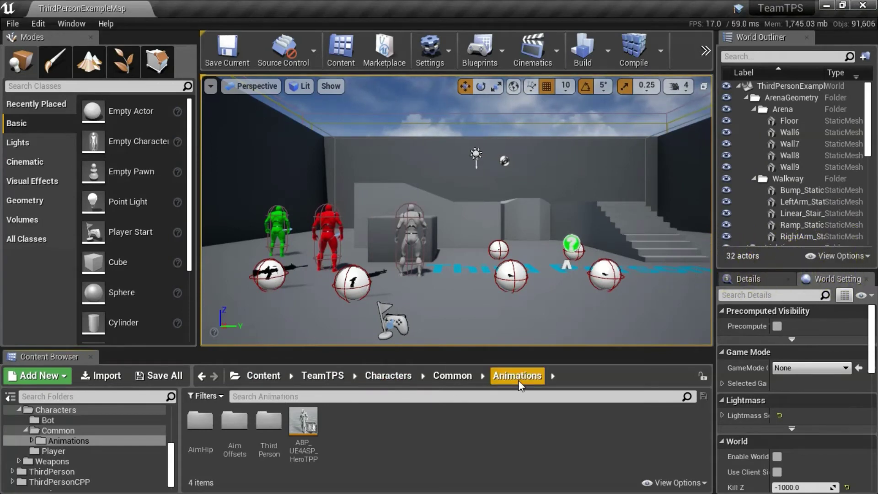
double_click(312, 429)
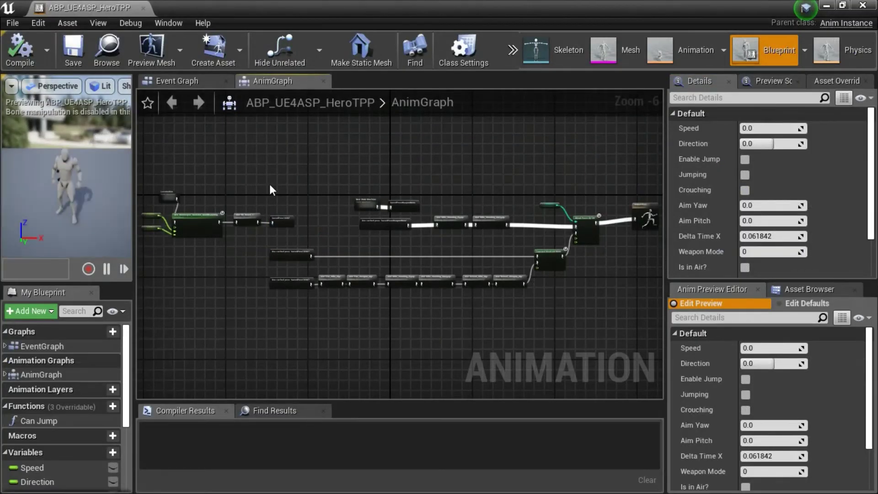
drag(269, 185, 295, 298)
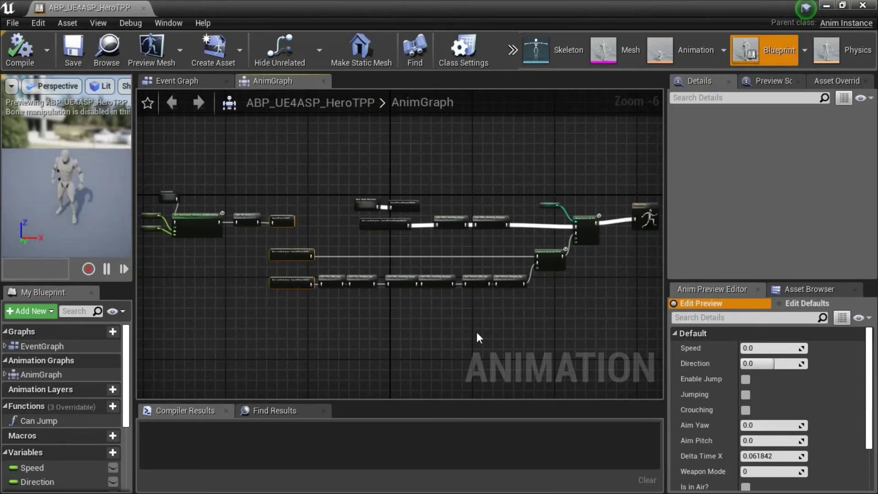
click(477, 333)
drag(462, 247, 553, 292)
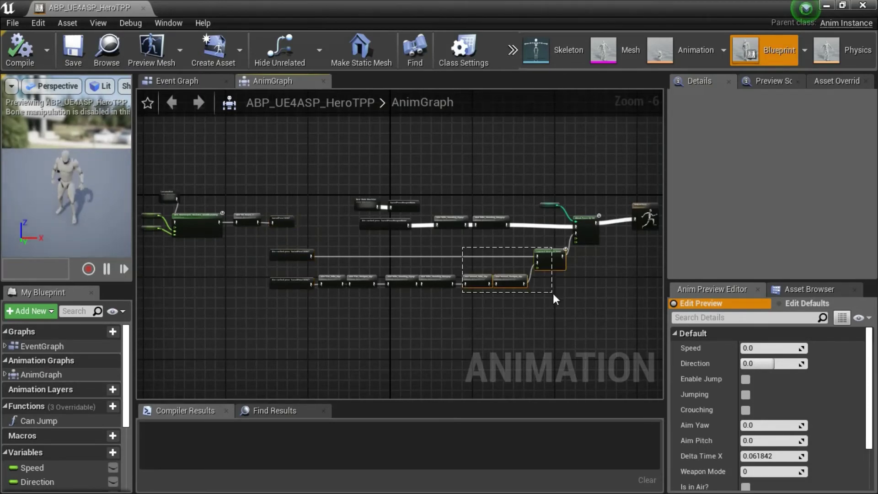
click(416, 341)
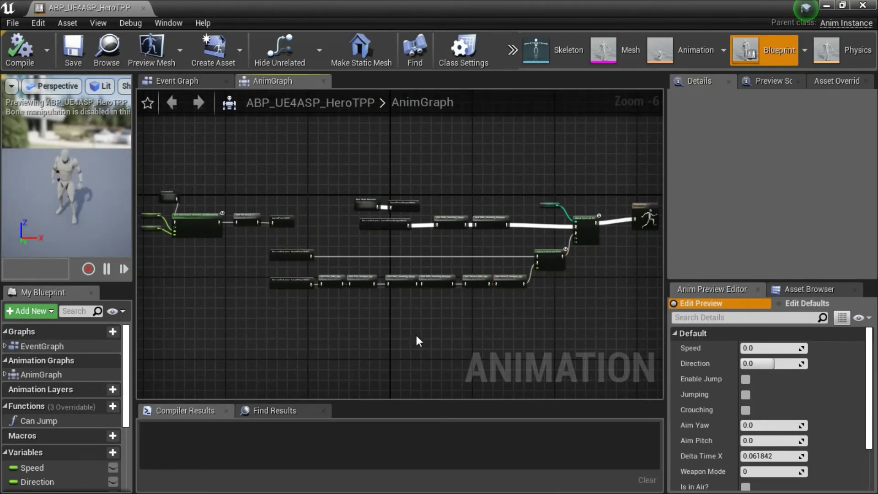
Step: Frame the Locomotion and aim offset nodes, then the SavedPose16987 cached pose nodes
scroll(158, 215, up, 5)
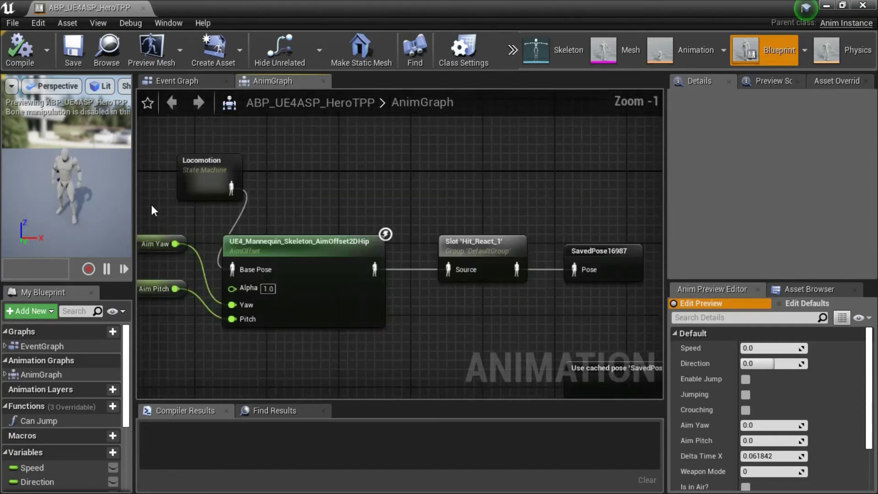
scroll(196, 226, up, 1)
right_drag(196, 226, 247, 224)
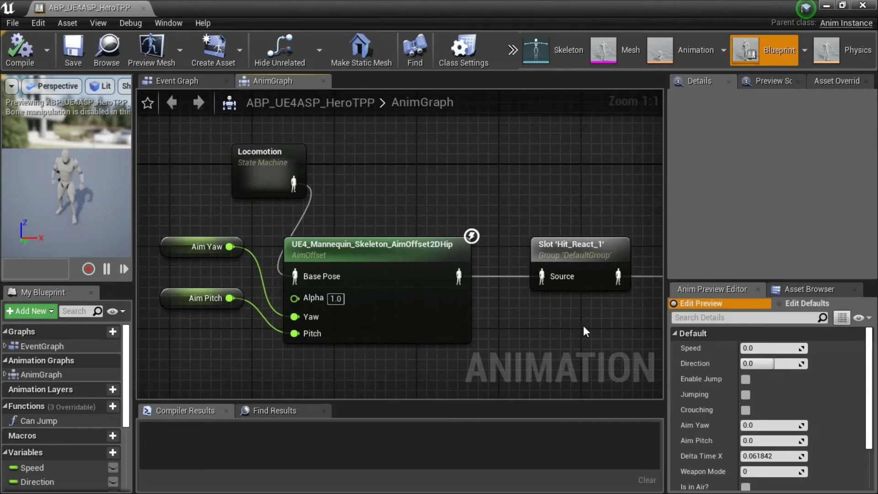
right_drag(582, 325, 408, 277)
Step: Add a SavedPose23461 save cached pose node below SavedPose16987, then delete it as unused
click(414, 228)
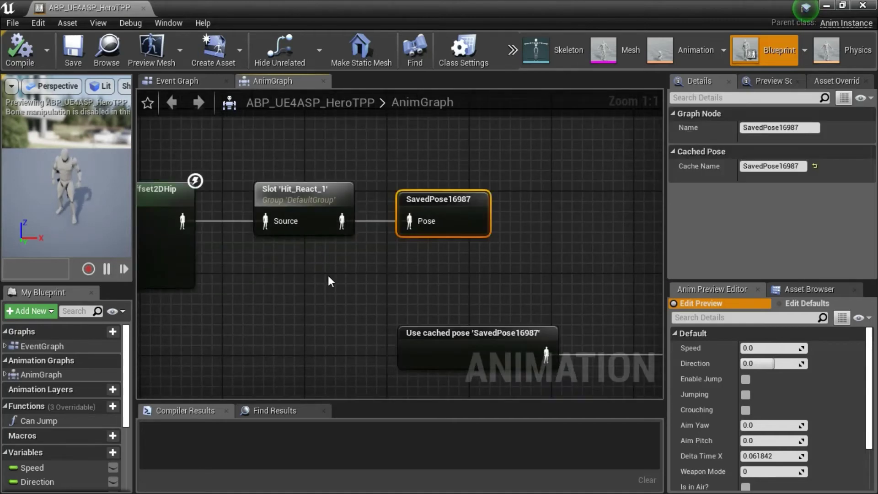
click(328, 275)
right_click(328, 275)
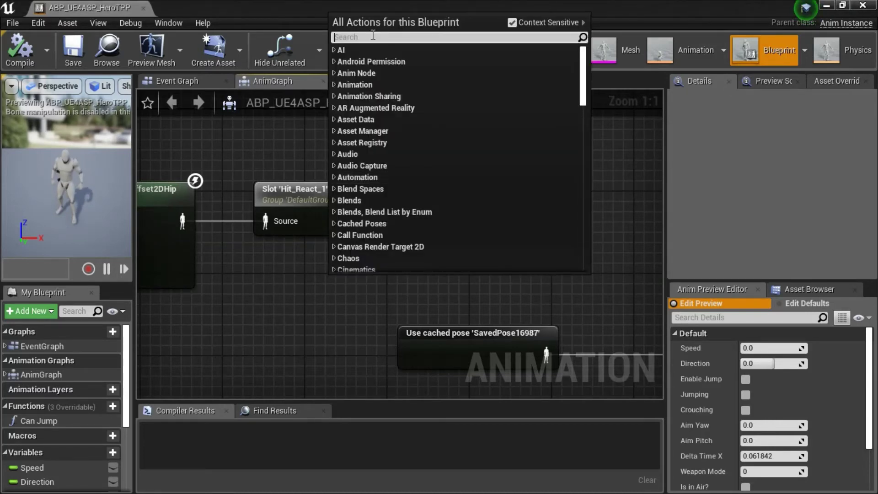
text(new)
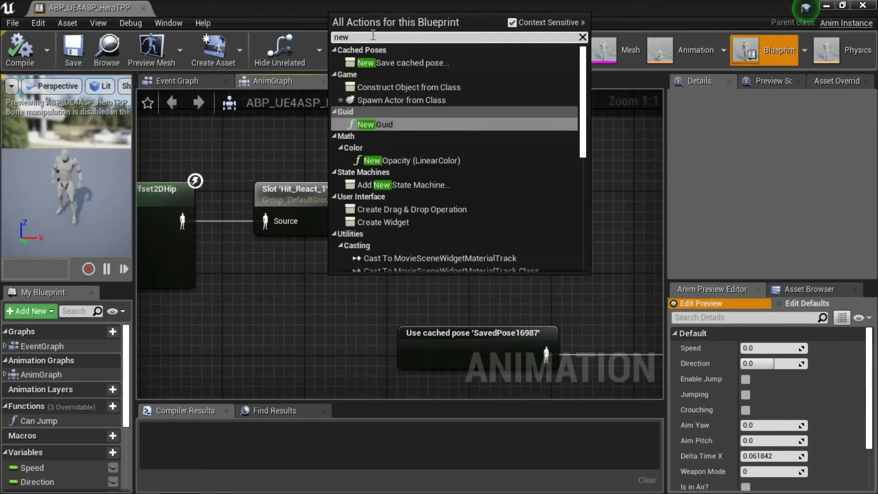
text( cach)
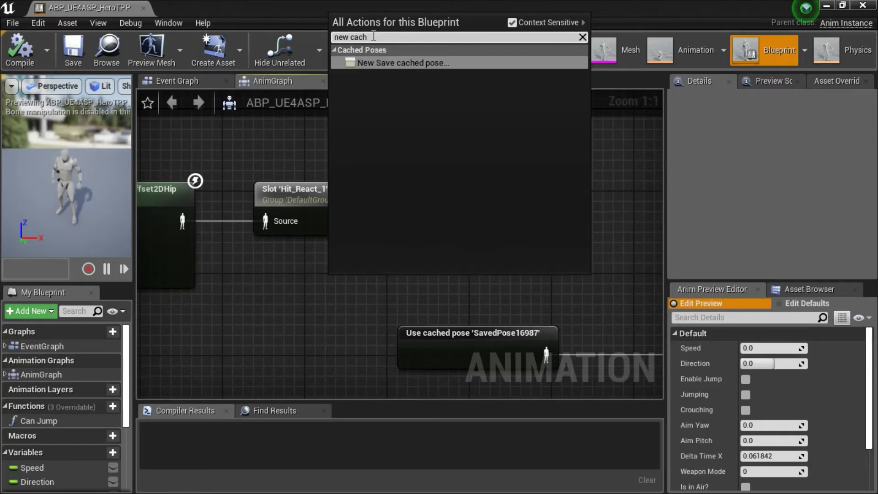
click(399, 63)
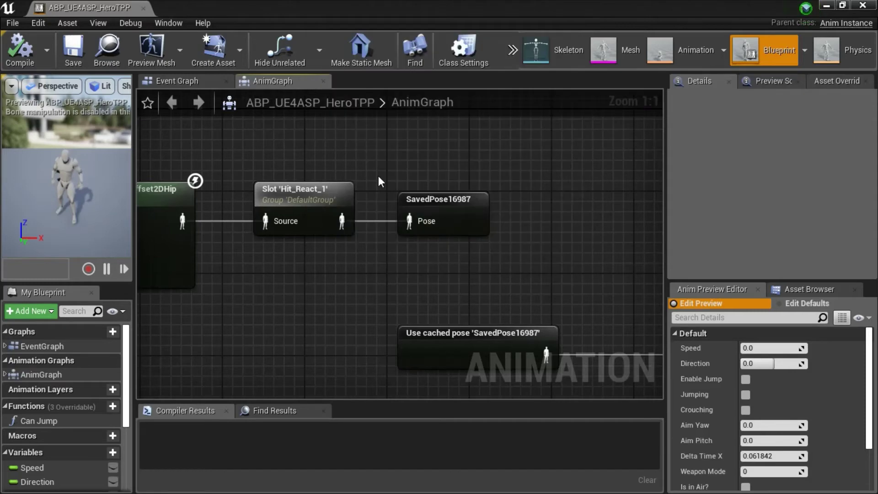
key(ctrl+v)
drag(379, 289, 421, 279)
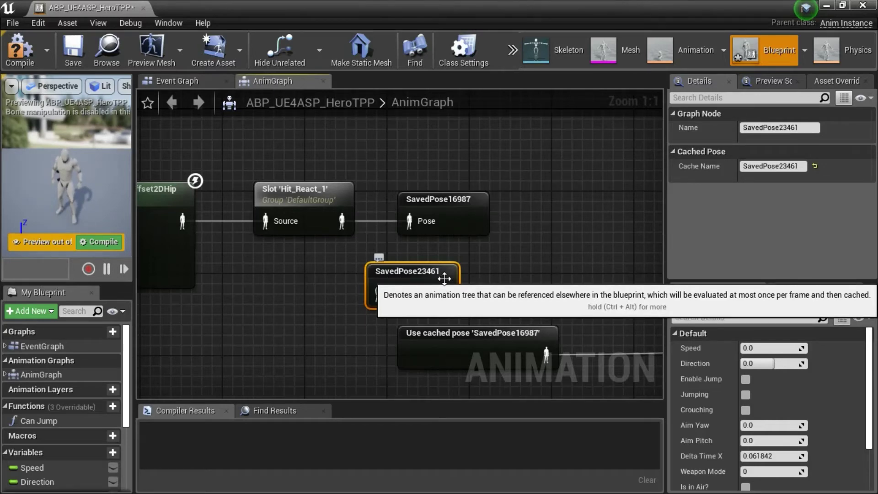
key(Delete)
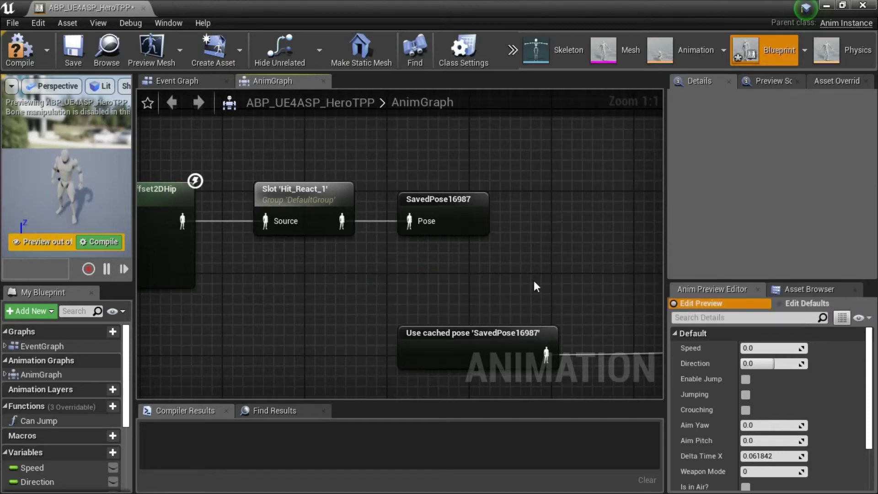
Step: Add another Use cached pose 'SavedPose16987' node via a 'use cach' search
right_drag(563, 280, 487, 165)
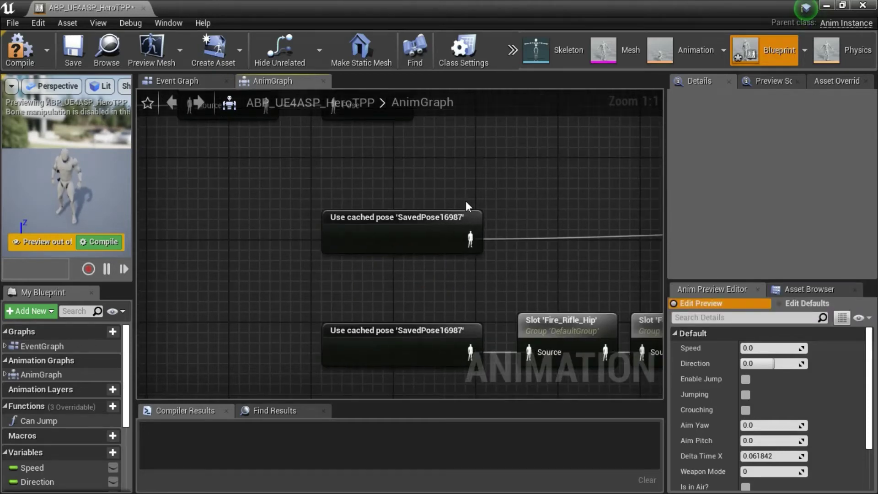
click(440, 223)
click(417, 332)
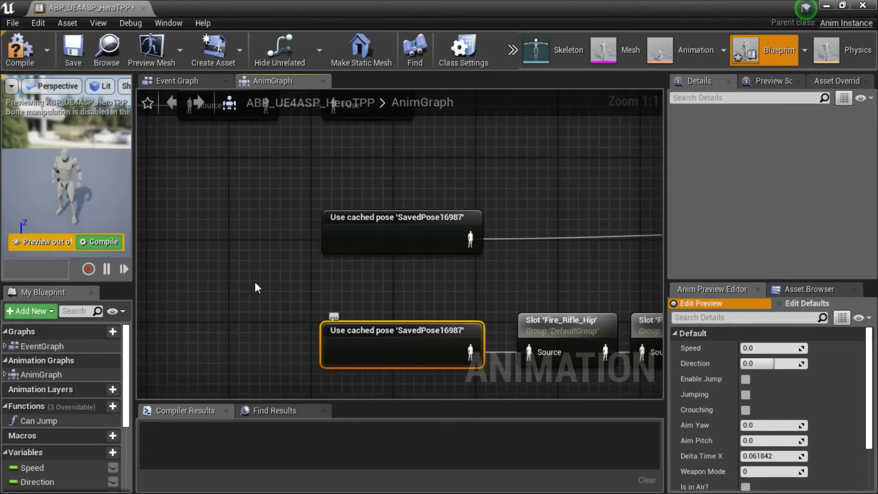
click(255, 283)
right_click(221, 234)
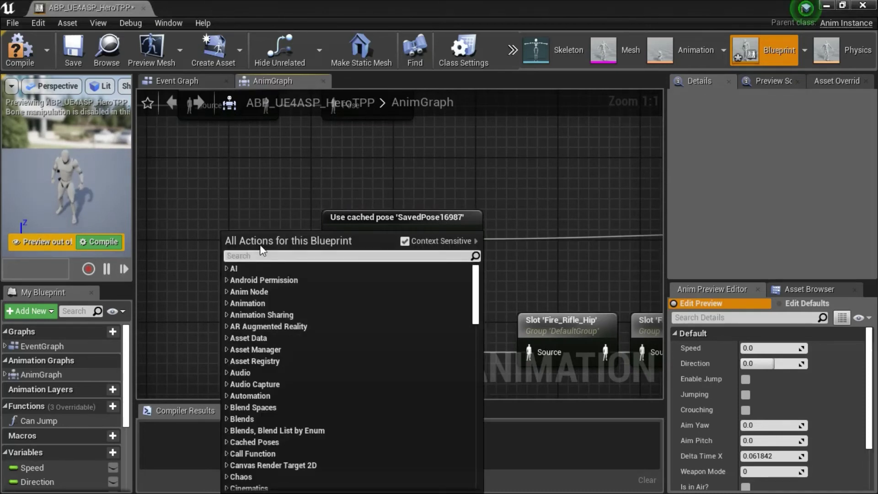
text(u)
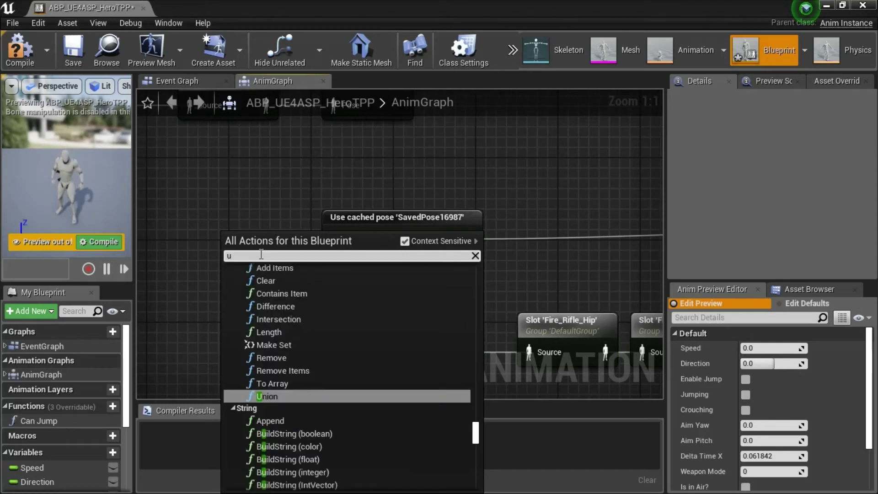
text(se cach)
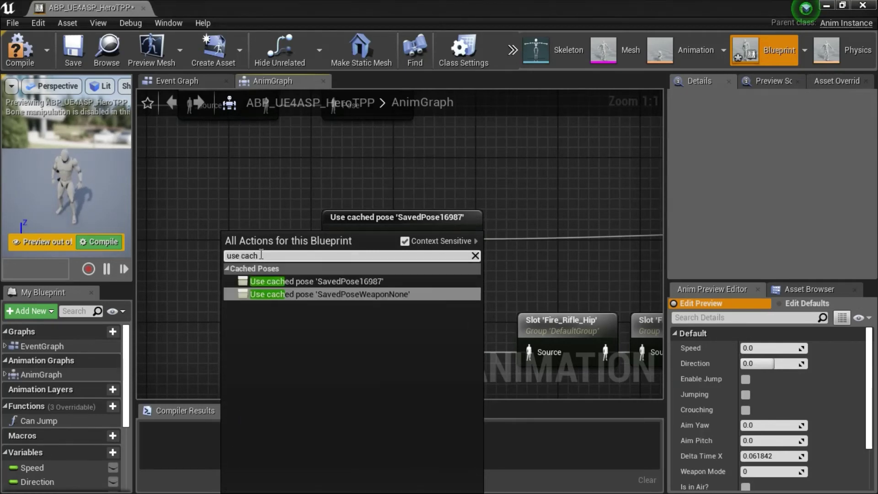
click(385, 280)
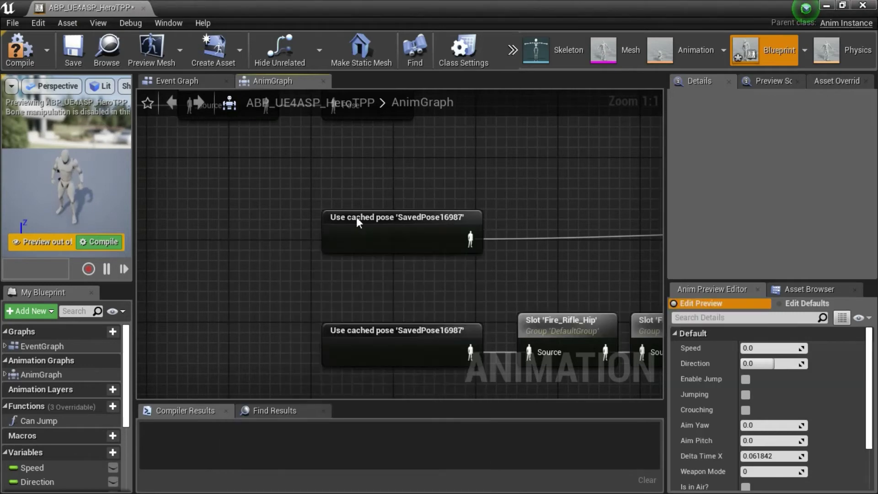
Step: Follow the slot chain to Layered blend per bone and set its branch filter Bone Name to spine_01
right_drag(597, 284, 443, 240)
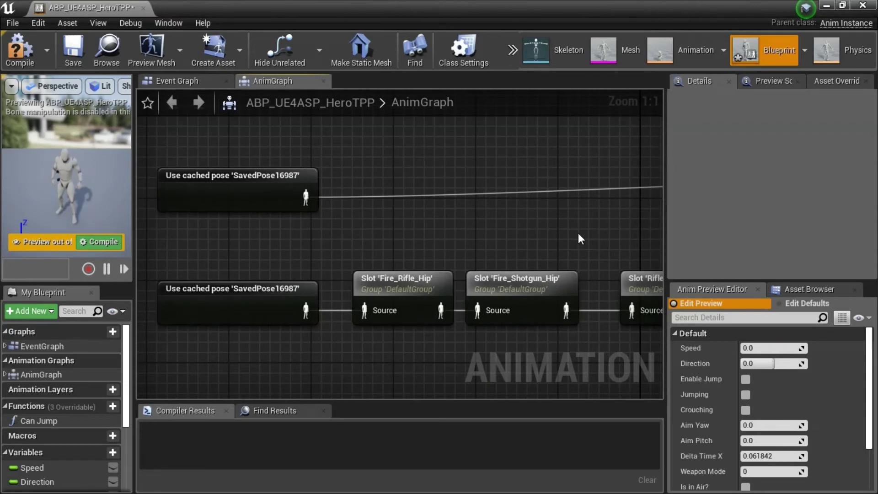
right_drag(578, 233, 226, 227)
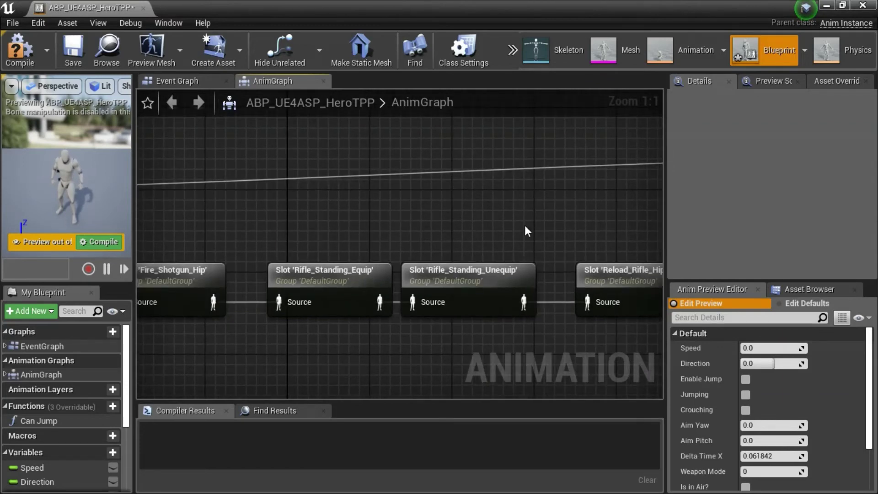
right_drag(525, 225, 225, 236)
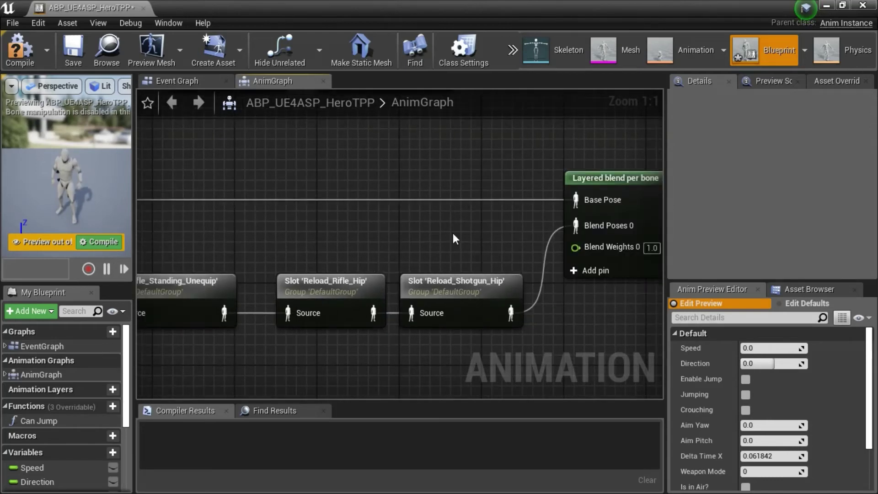
right_drag(453, 232, 249, 251)
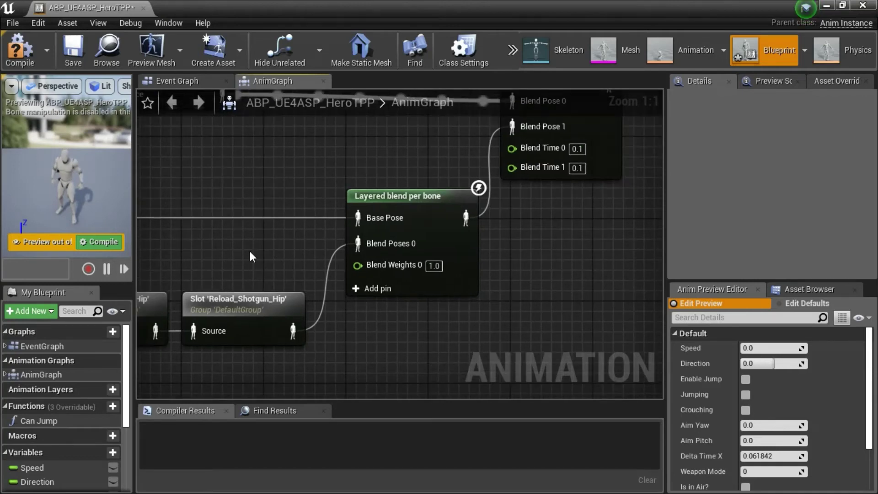
right_drag(521, 232, 484, 325)
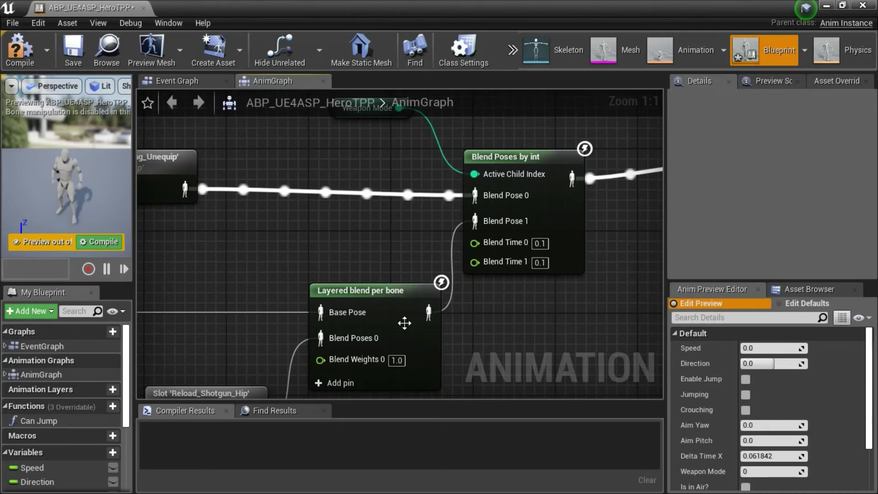
click(371, 304)
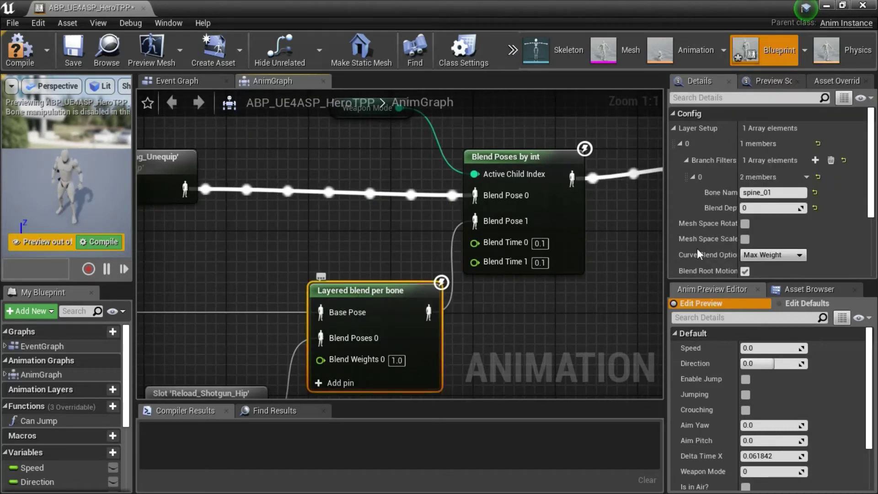
click(781, 193)
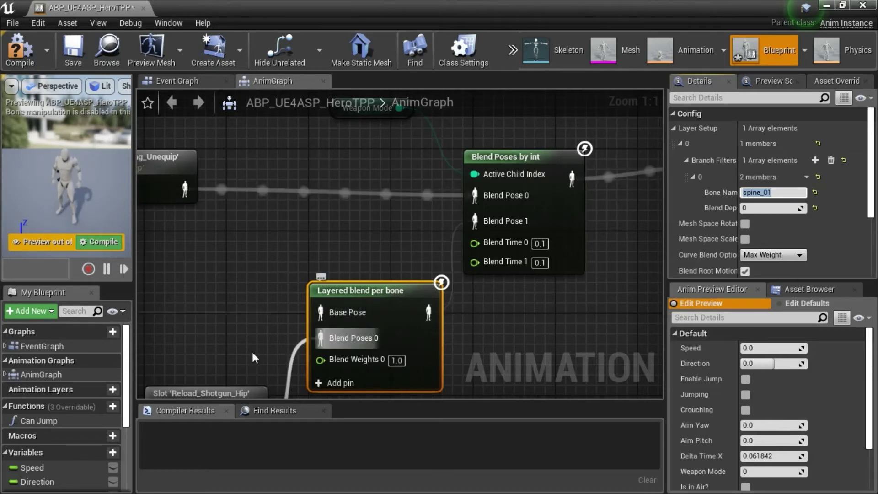
Step: Pan back through the Fire_Rifle_Hip and Fire_Shotgun_Hip slots and the reload slots to Output Pose
right_drag(254, 357, 320, 262)
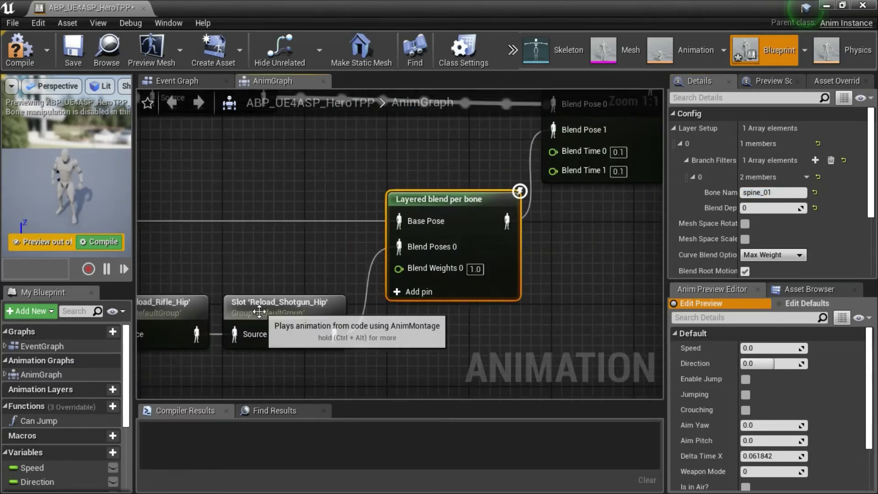
right_drag(234, 289, 534, 271)
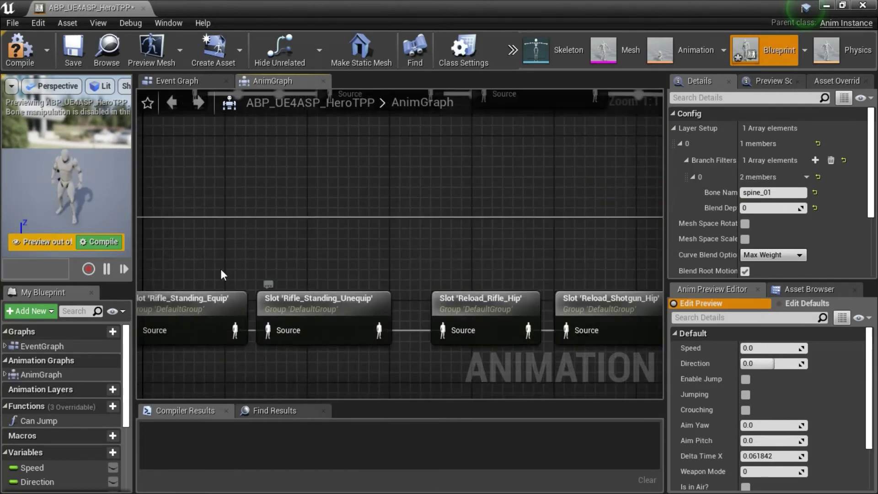
right_drag(221, 274, 496, 268)
right_drag(420, 266, 468, 265)
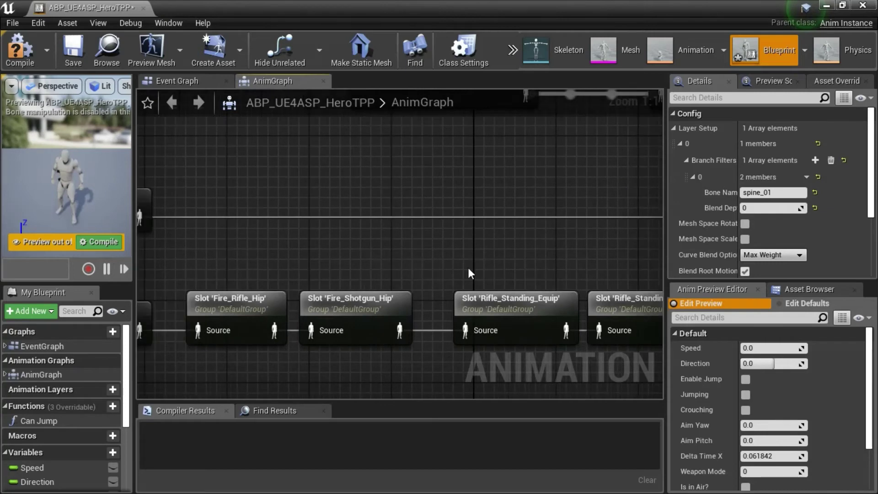
right_drag(599, 252, 583, 231)
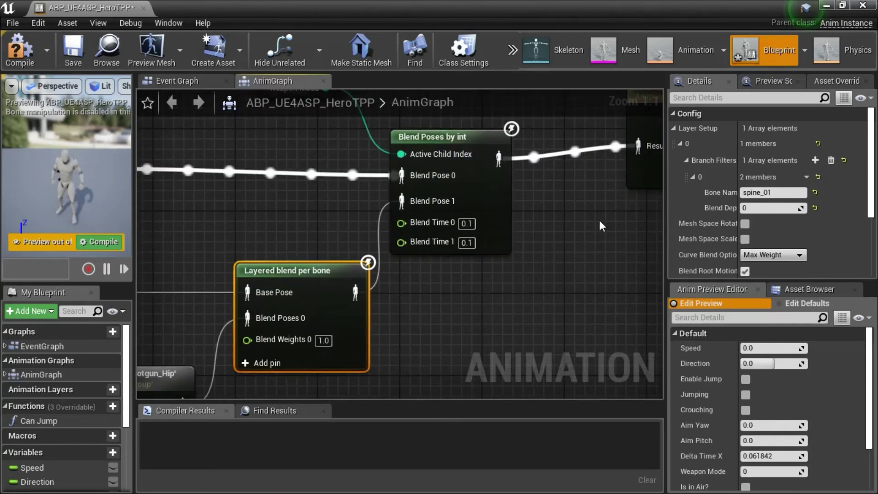
right_drag(599, 226, 449, 285)
Step: Review the pose chain from its start to the Weapon Mode and blend nodes
scroll(219, 287, down, 2)
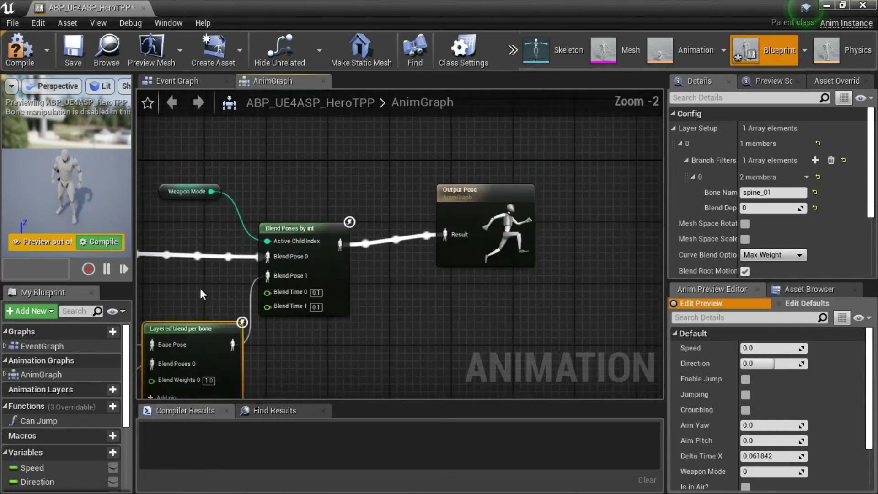
right_drag(200, 288, 541, 312)
scroll(291, 217, up, 2)
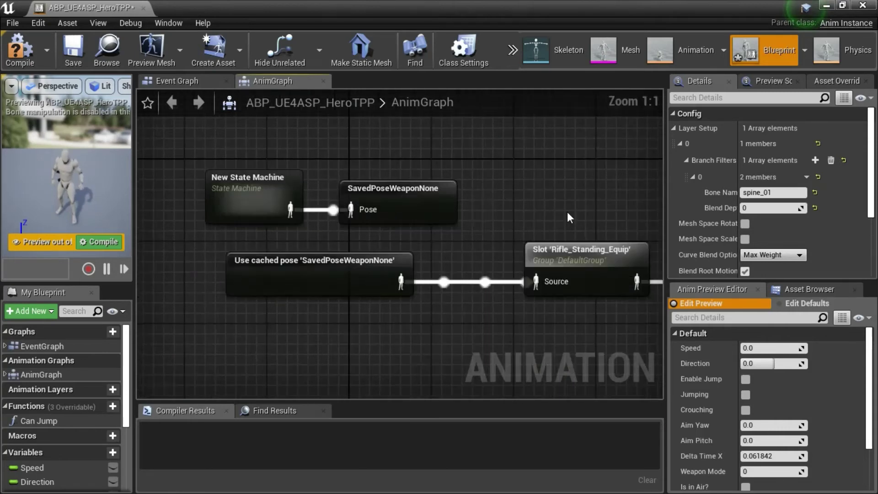
right_drag(591, 203, 467, 207)
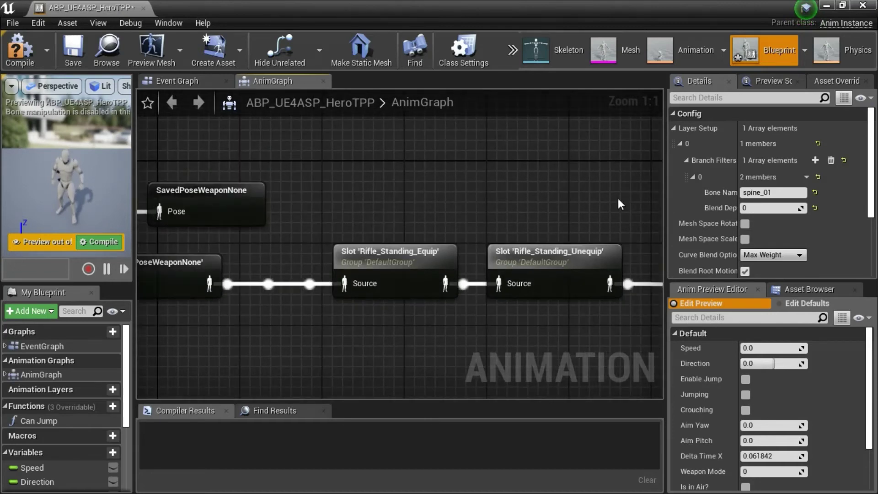
right_drag(618, 198, 322, 167)
right_drag(359, 311, 343, 268)
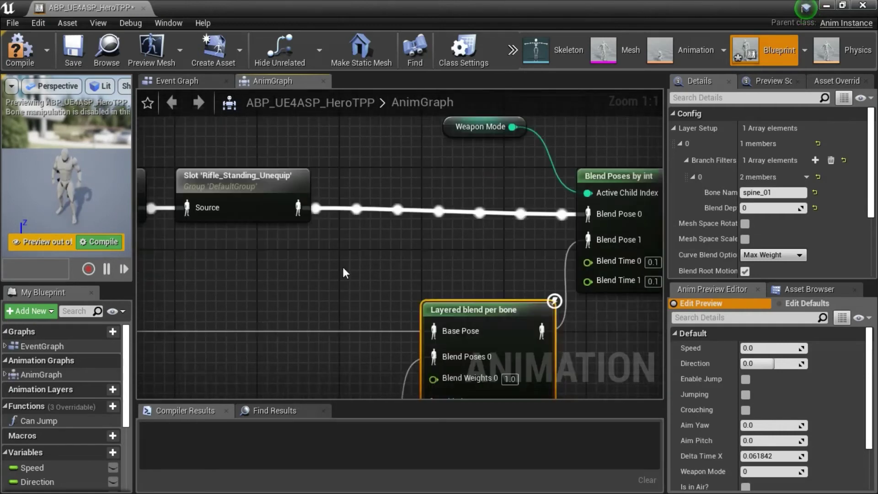
Step: Zoom out over the whole AnimGraph, compile and save ABP_UE4ASP_HeroTPP, and return to the level editor
scroll(343, 269, down, 3)
scroll(340, 273, down, 2)
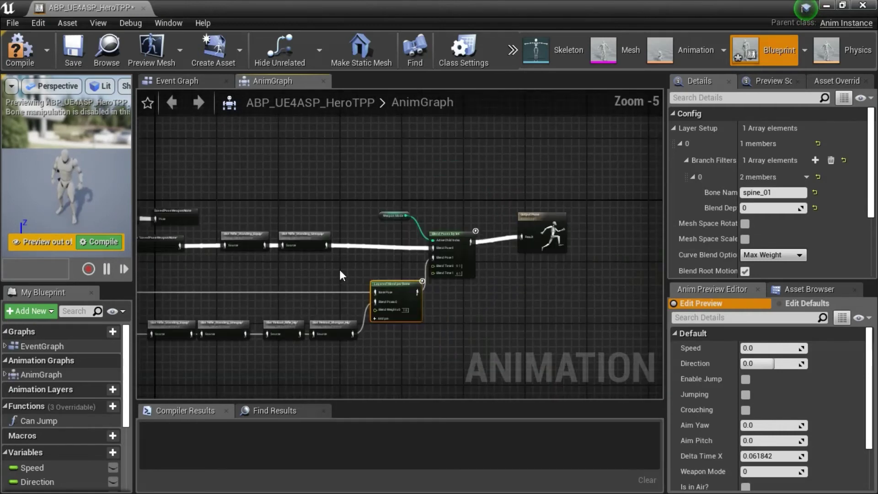
right_drag(340, 271, 508, 254)
scroll(412, 256, down, 2)
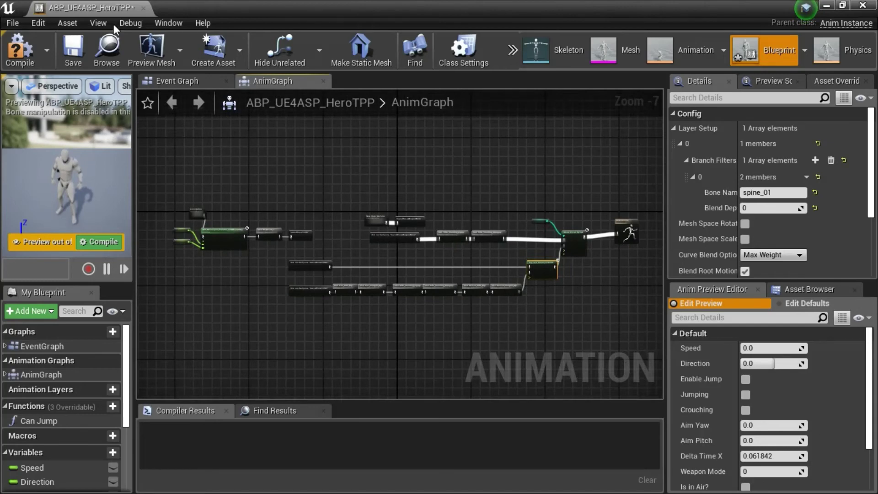
click(71, 54)
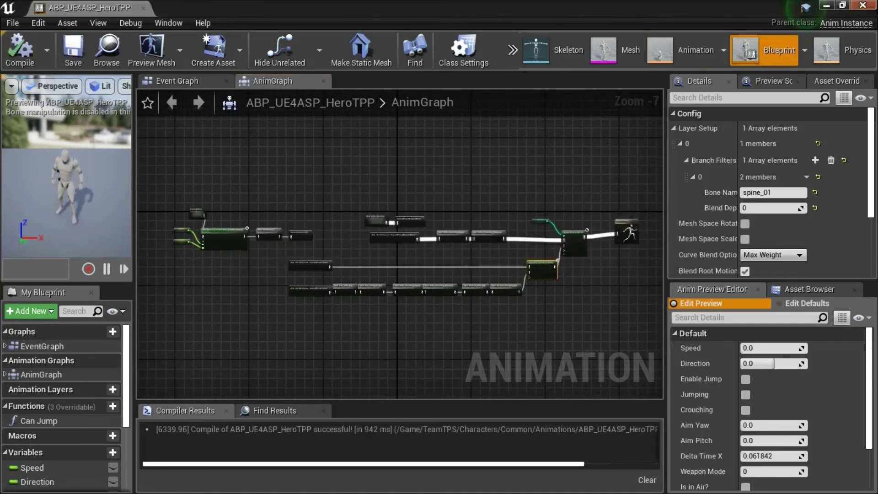
click(825, 6)
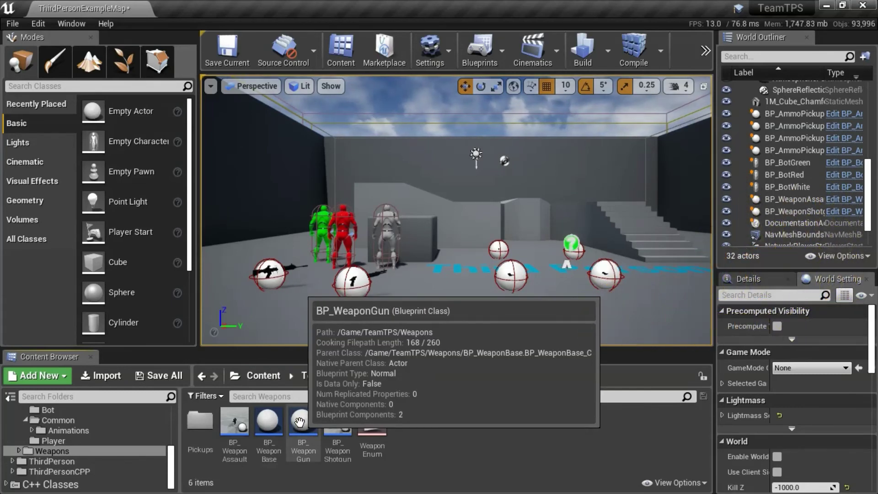
Step: Open BP_WeaponGun and select its PlayerCharacterTemp variable, typed BP Player Character
double_click(300, 423)
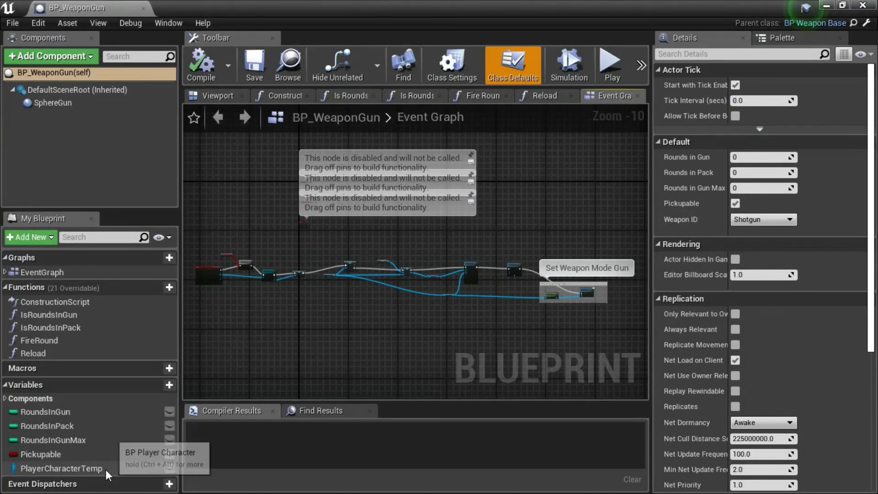
click(120, 469)
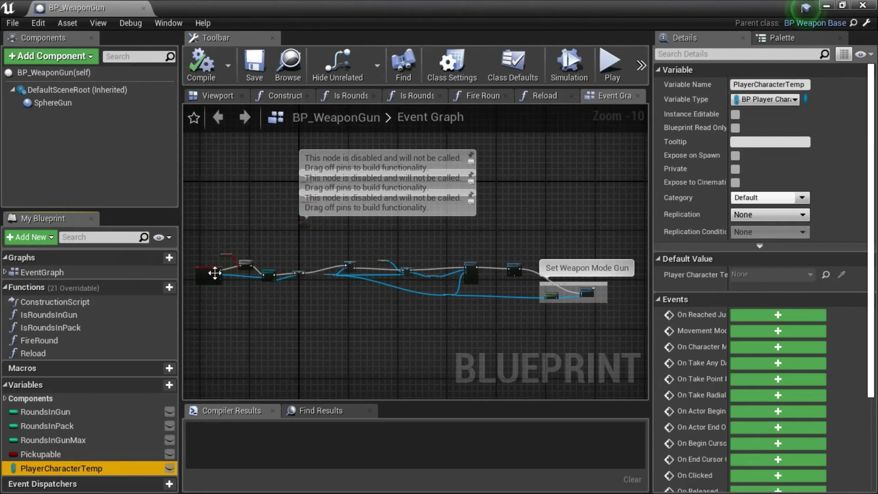
Step: Select the Set Weapon Mode Gun comment group and frame the overlap event and Branch
drag(530, 248, 621, 317)
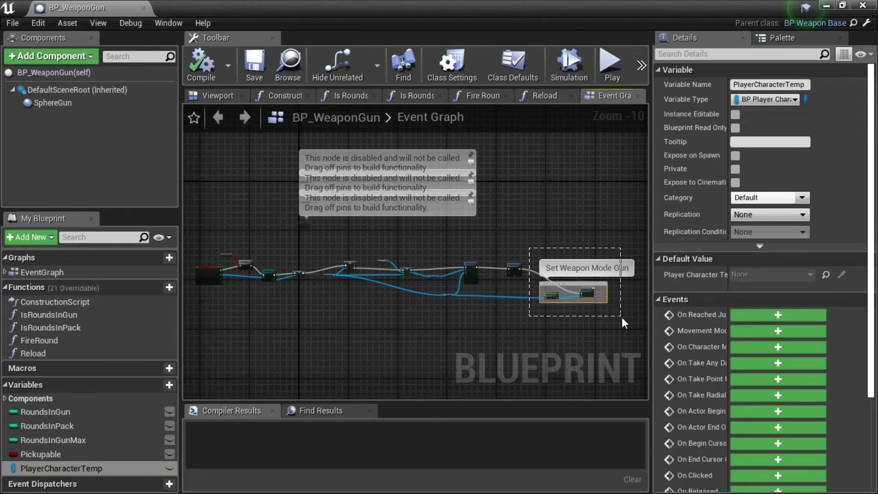
drag(622, 316, 621, 317)
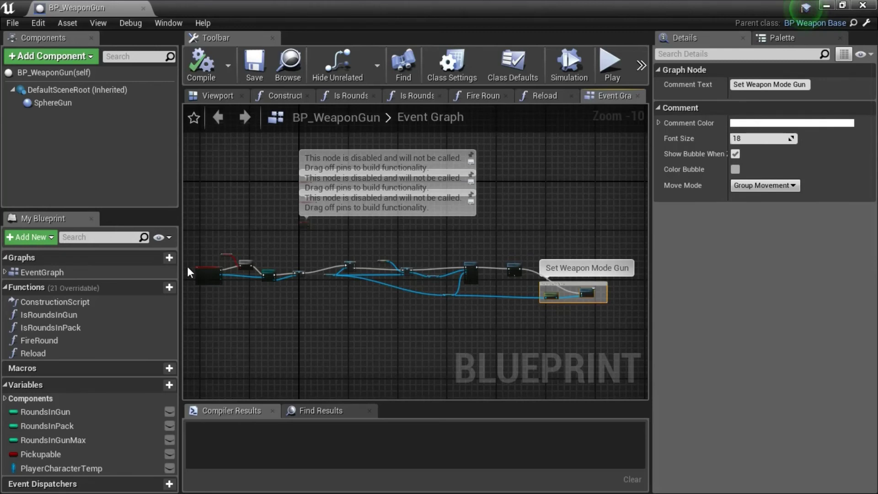
scroll(187, 270, up, 10)
right_drag(502, 349, 452, 324)
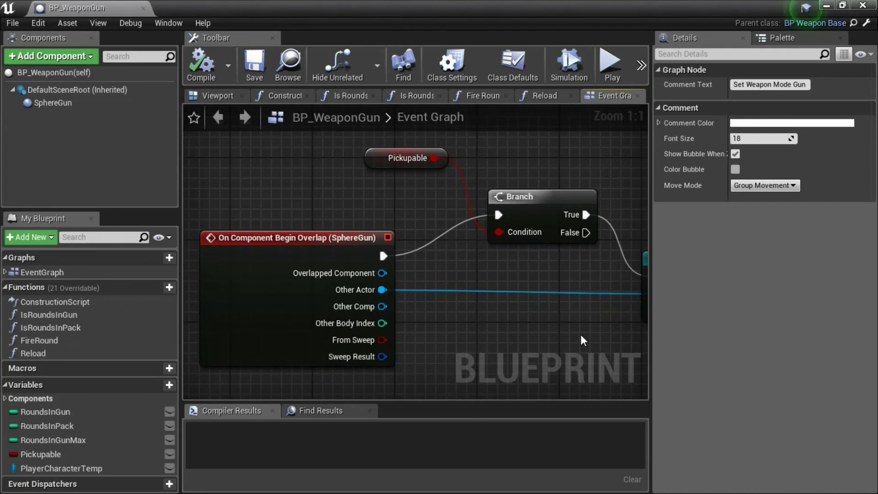
Step: Trace Cast To BP_PlayerCharacter and SET Player Character Temp through to SET Weapon in Hand fed by Self
right_drag(581, 338, 402, 331)
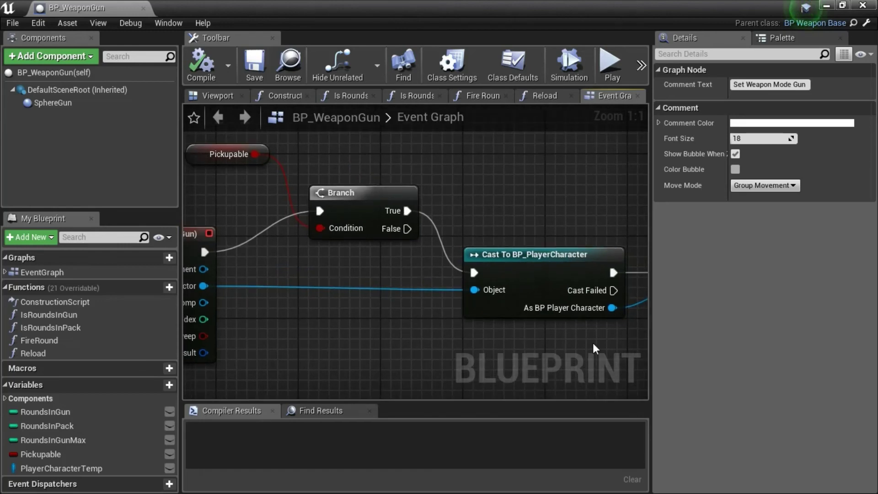
right_drag(592, 342, 311, 340)
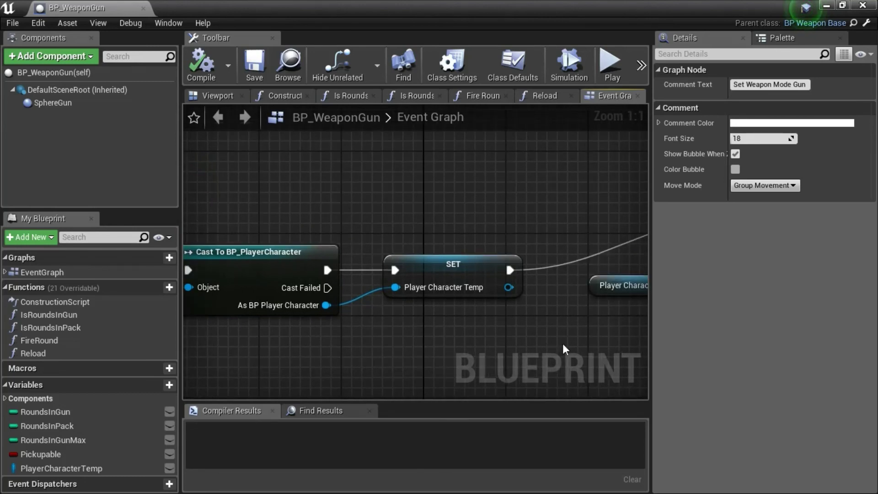
right_drag(563, 344, 411, 335)
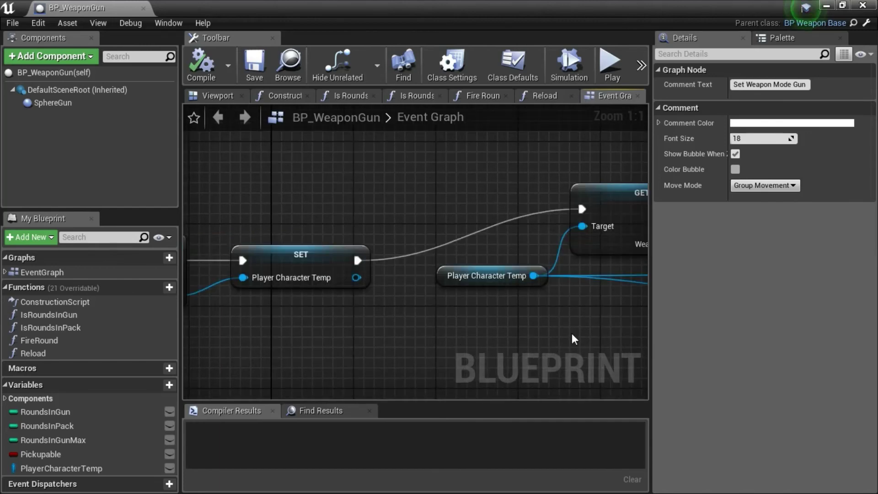
right_drag(596, 332, 398, 327)
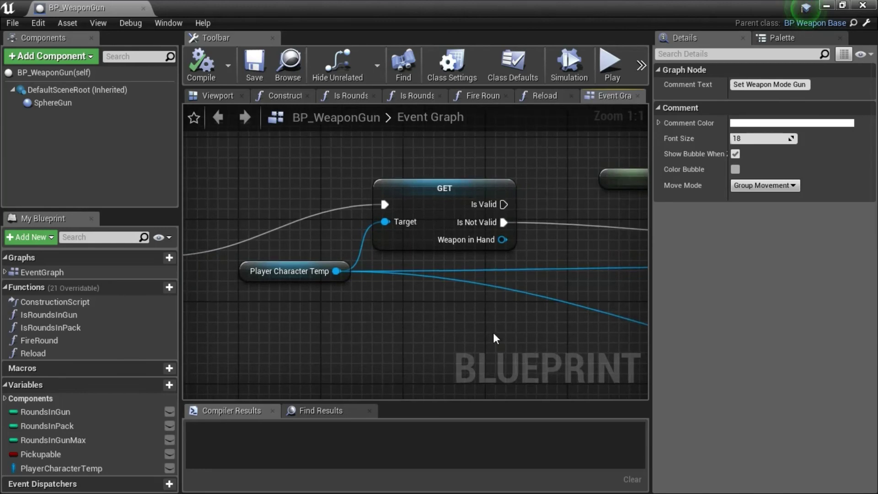
right_drag(572, 334, 326, 338)
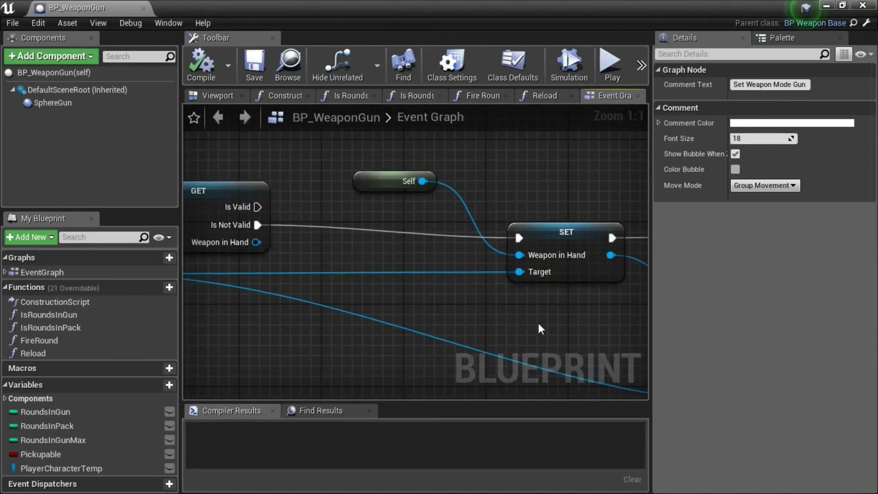
right_drag(584, 311, 457, 312)
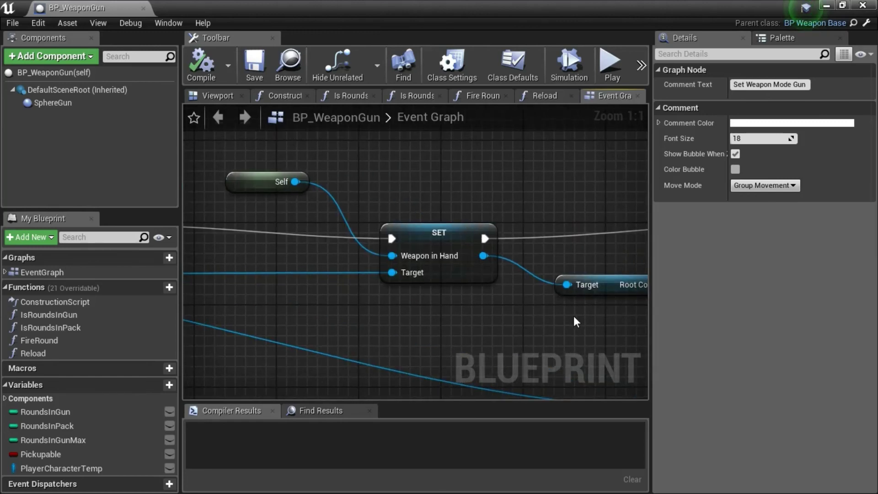
Step: Check AttachToComponent's GripPoint socket, then follow Play Sound at Location to the Weapon Gun call
right_drag(574, 316, 285, 280)
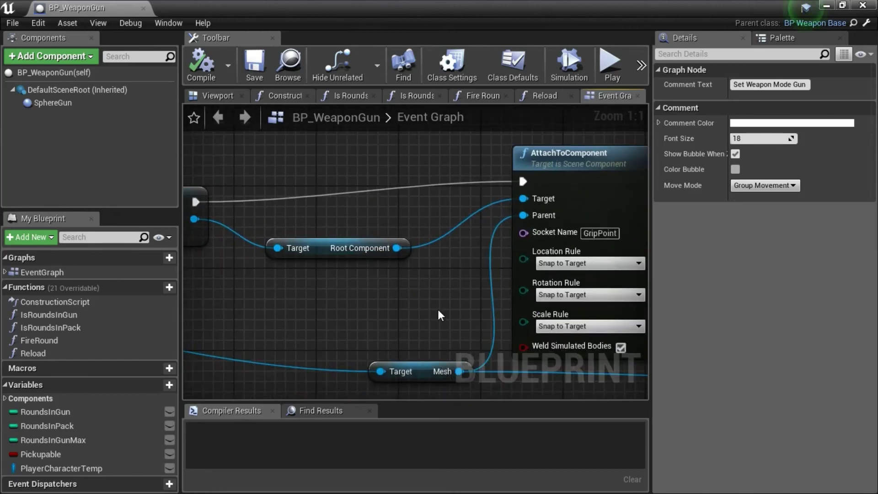
right_drag(438, 315, 356, 298)
click(453, 225)
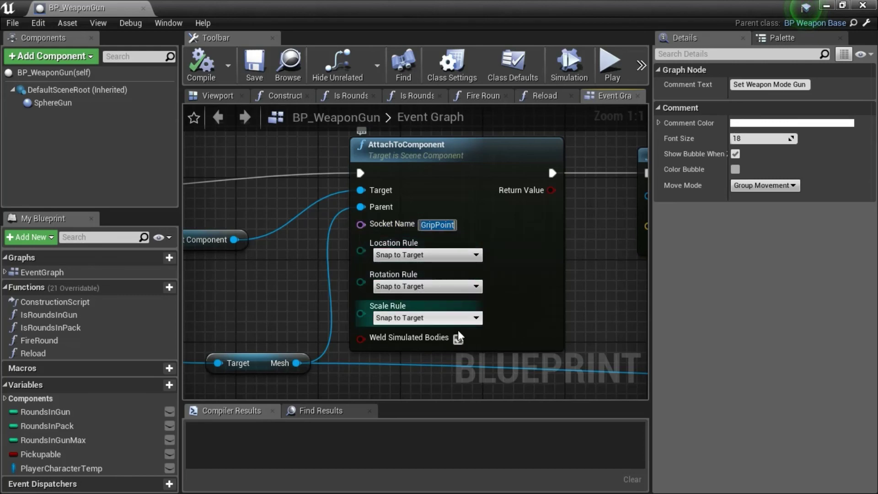
right_drag(590, 310, 370, 305)
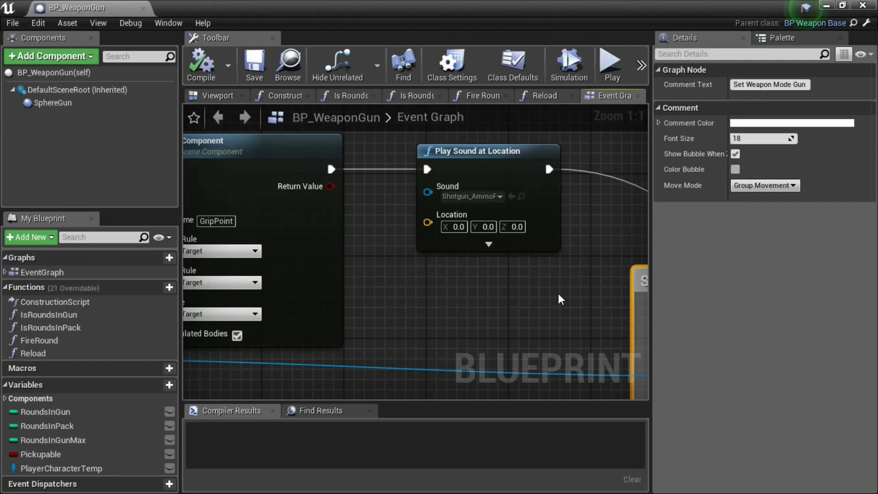
right_drag(563, 295, 279, 259)
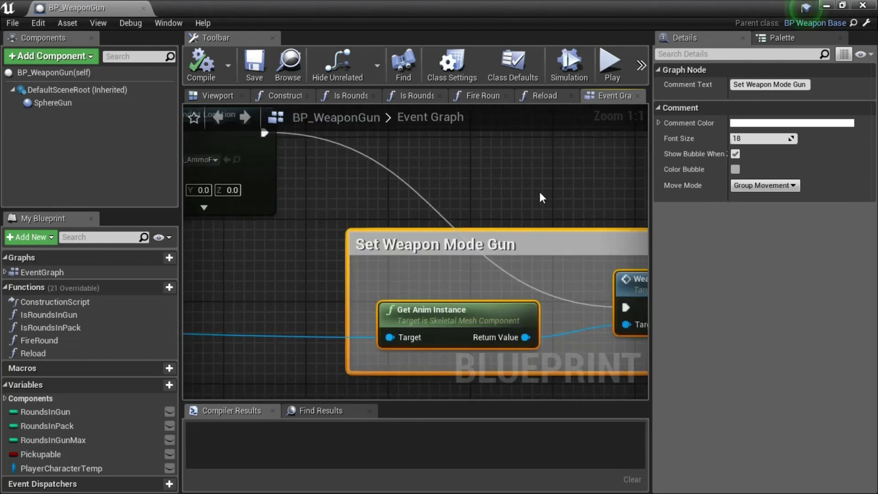
right_drag(539, 190, 360, 188)
Step: Deselect the comment group and zoom out past the Play Sound and AttachToComponent nodes
click(362, 189)
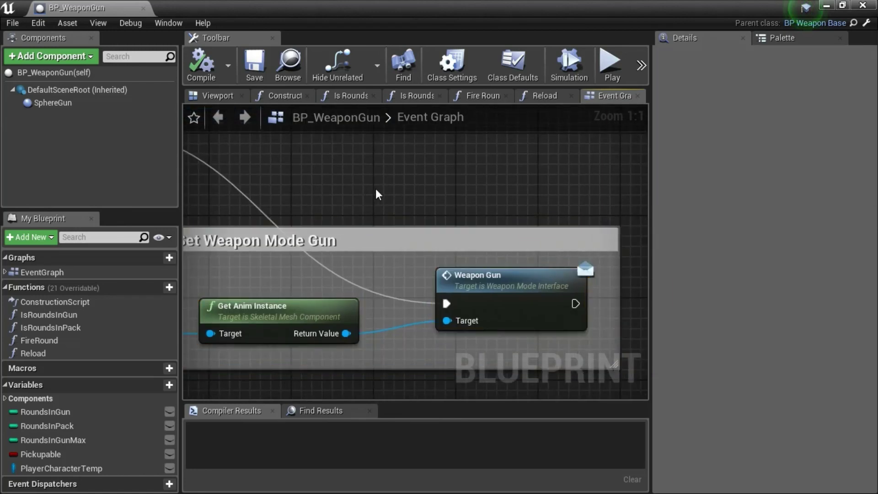
scroll(377, 189, down, 3)
right_drag(396, 189, 487, 201)
scroll(487, 201, down, 1)
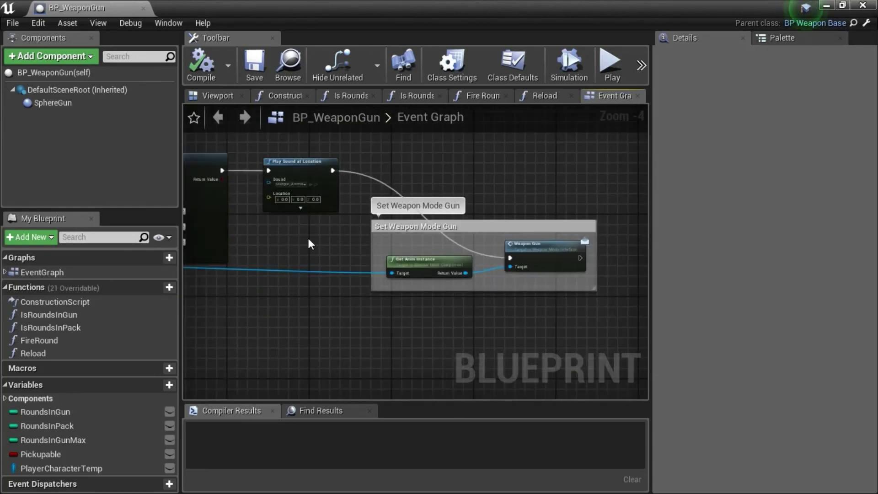
right_drag(307, 235, 424, 245)
scroll(410, 247, down, 1)
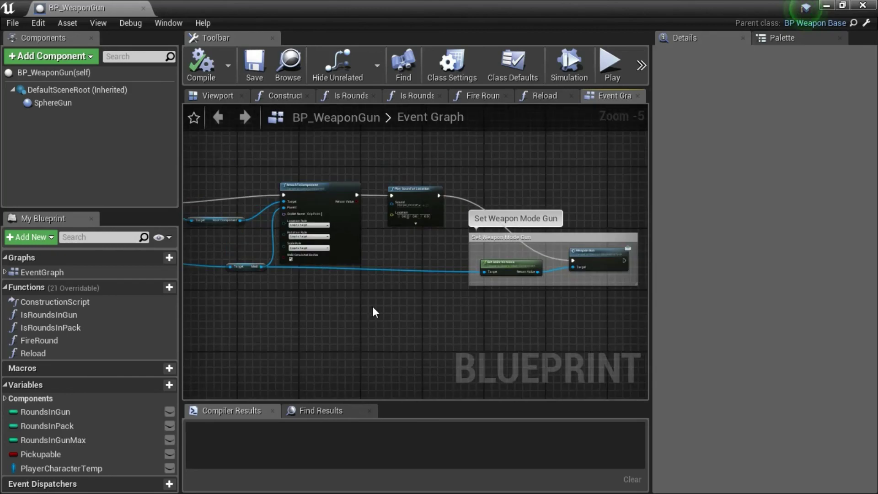
scroll(372, 308, down, 1)
Step: Keep zooming out over the pickup chain until the entire pickup graph is visible
right_drag(361, 317, 437, 315)
scroll(303, 303, down, 1)
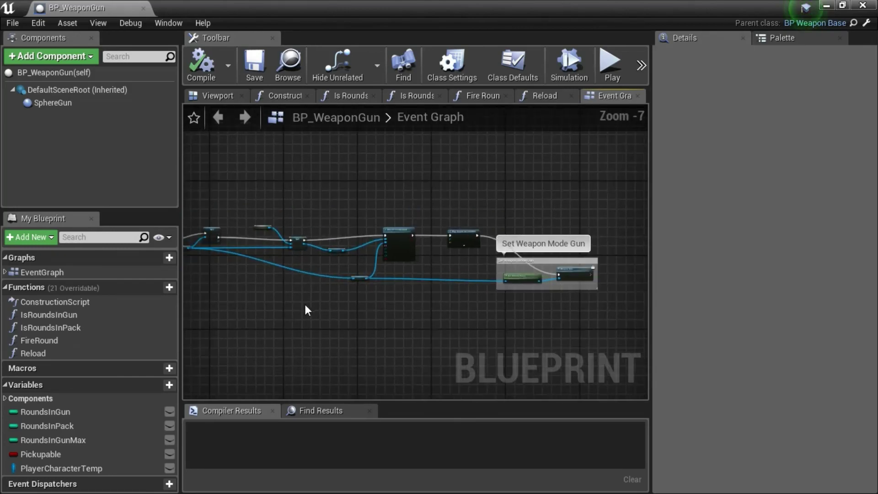
scroll(303, 303, down, 1)
right_drag(304, 303, 360, 303)
scroll(360, 302, down, 1)
scroll(311, 305, down, 1)
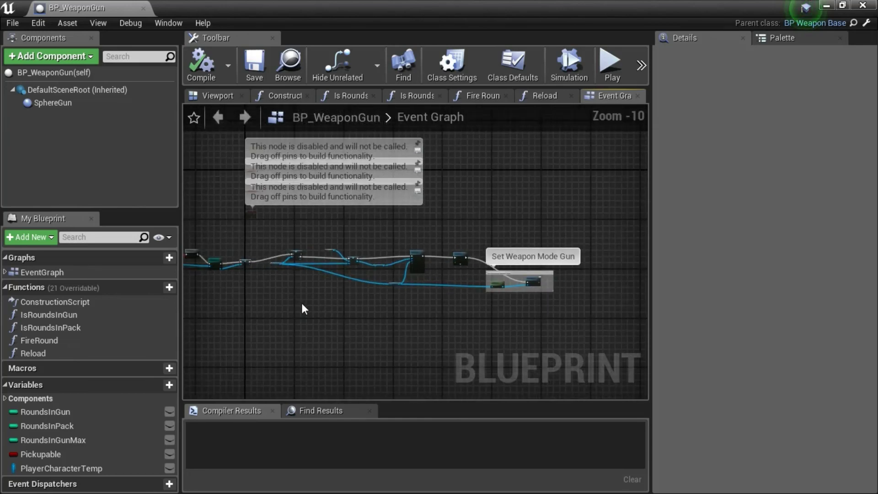
right_drag(302, 308, 360, 303)
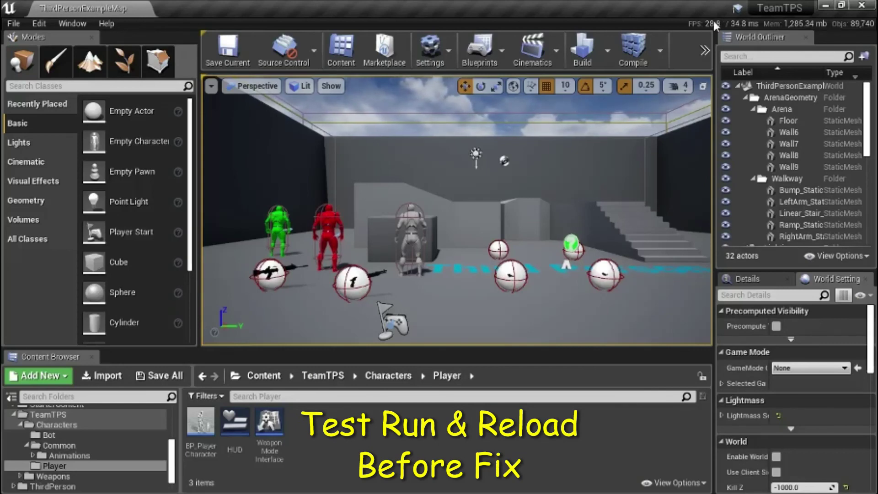
click(706, 52)
click(721, 79)
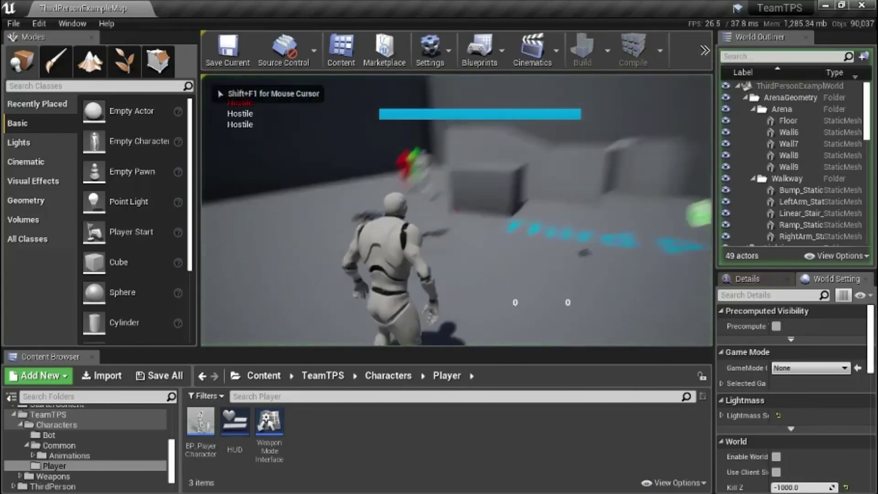
key(w)
key(w)
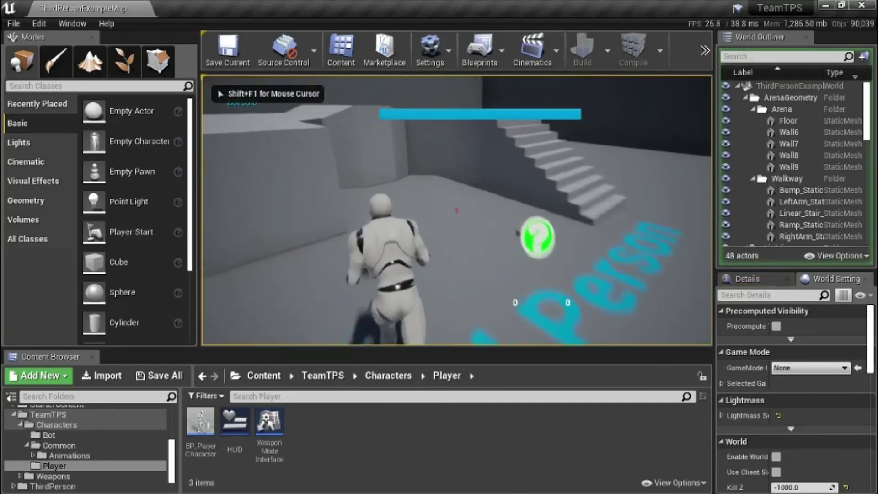
key(w)
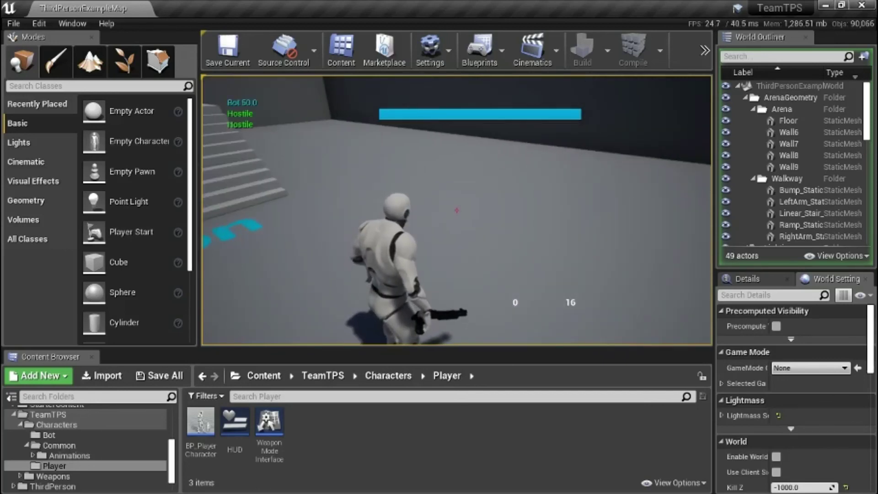
key(r)
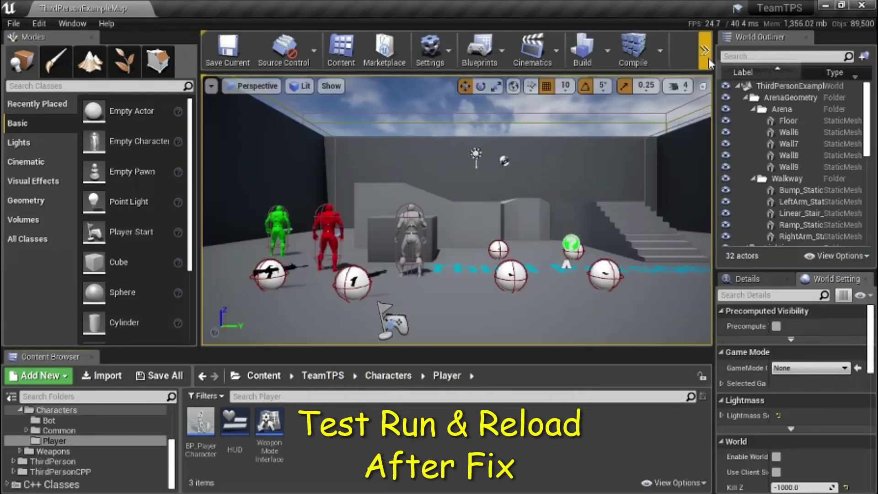
Step: Start a new Play session, run onto the green gun pickup, then reload while running
click(709, 59)
click(732, 76)
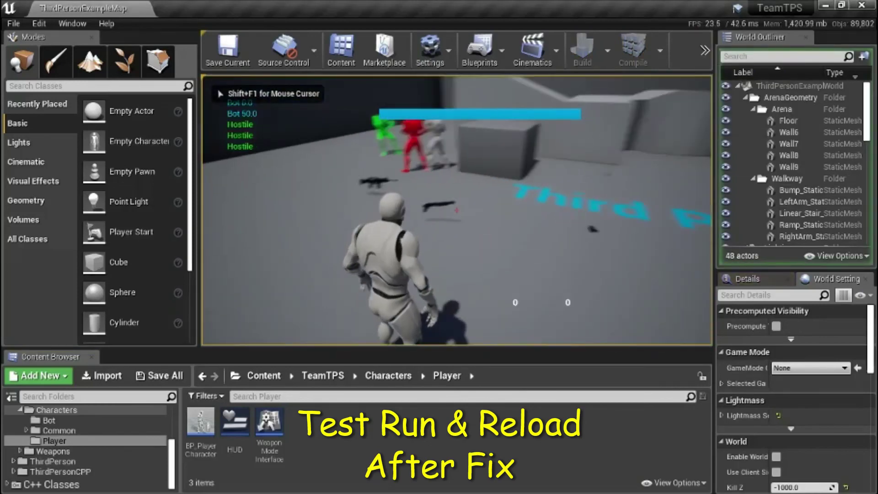
key(w)
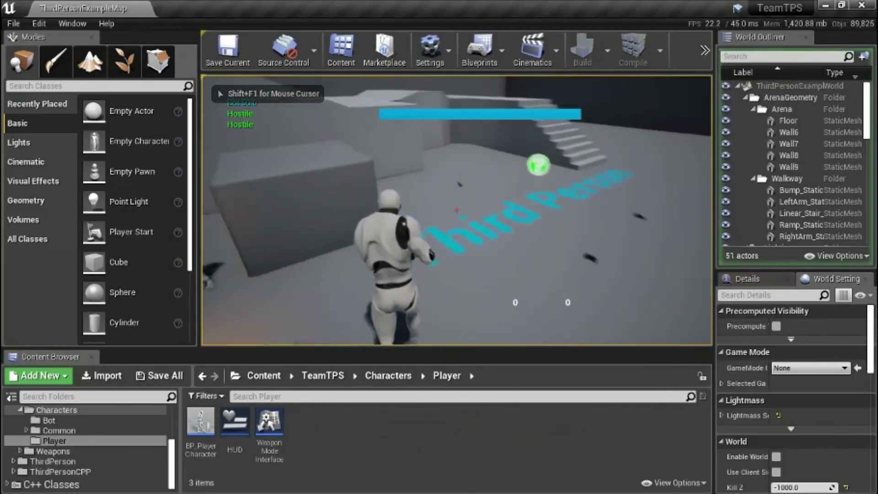
key(w)
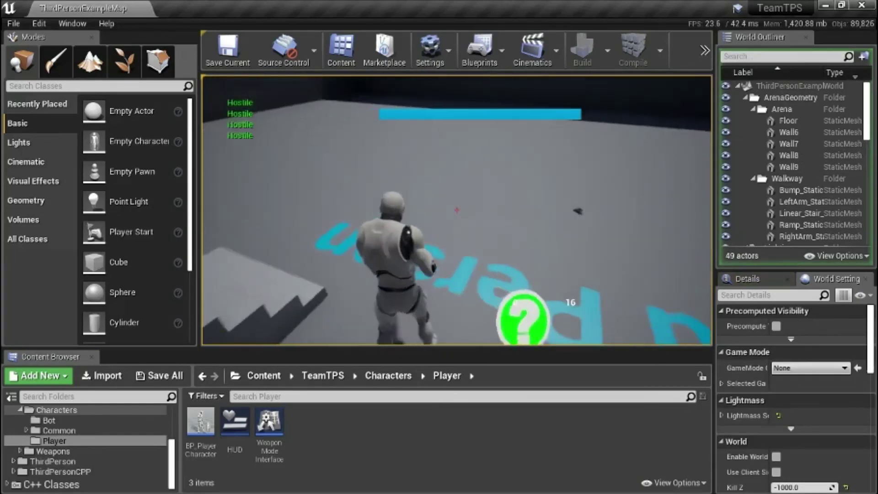
key(w)
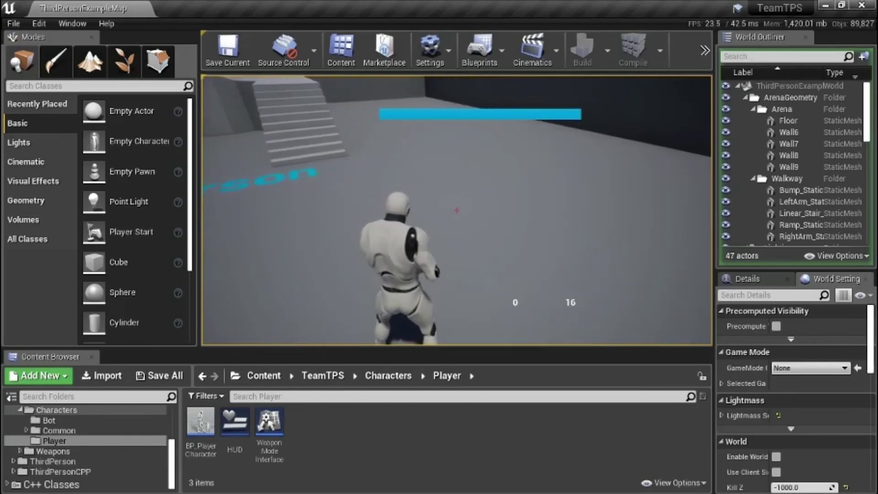
key(w)
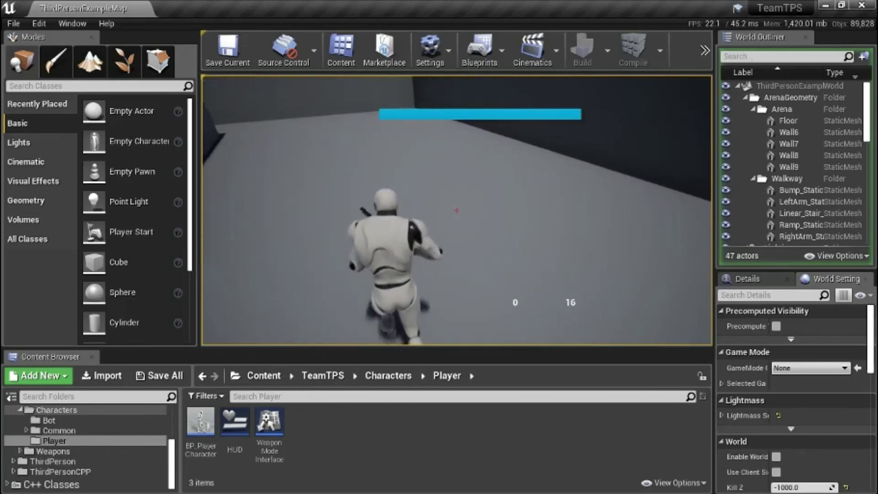